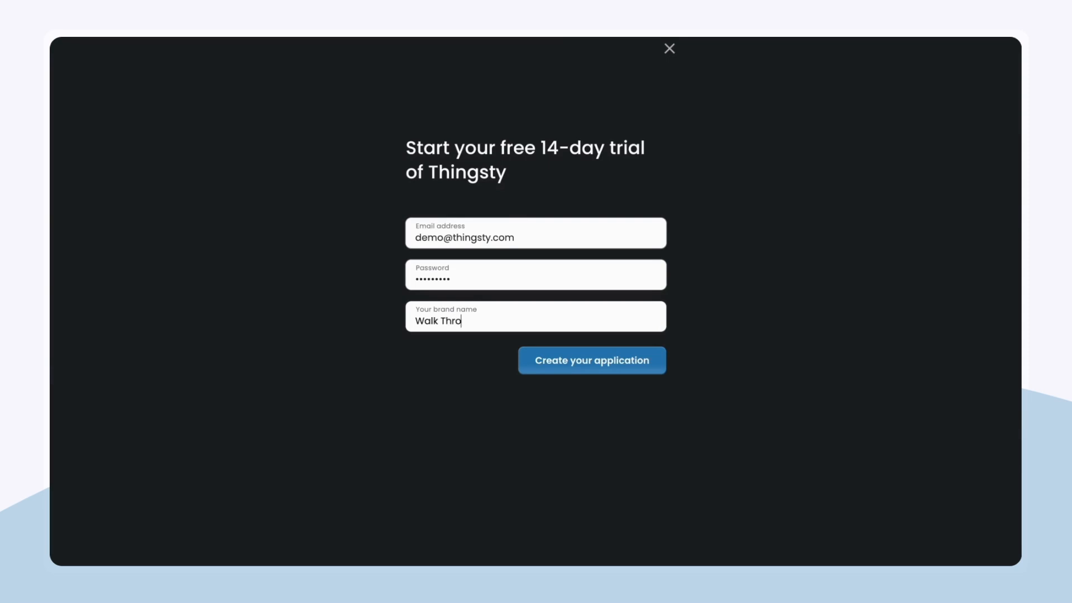
# Create the trial application and enter the profile's first and last name
pyautogui.click(585, 369)
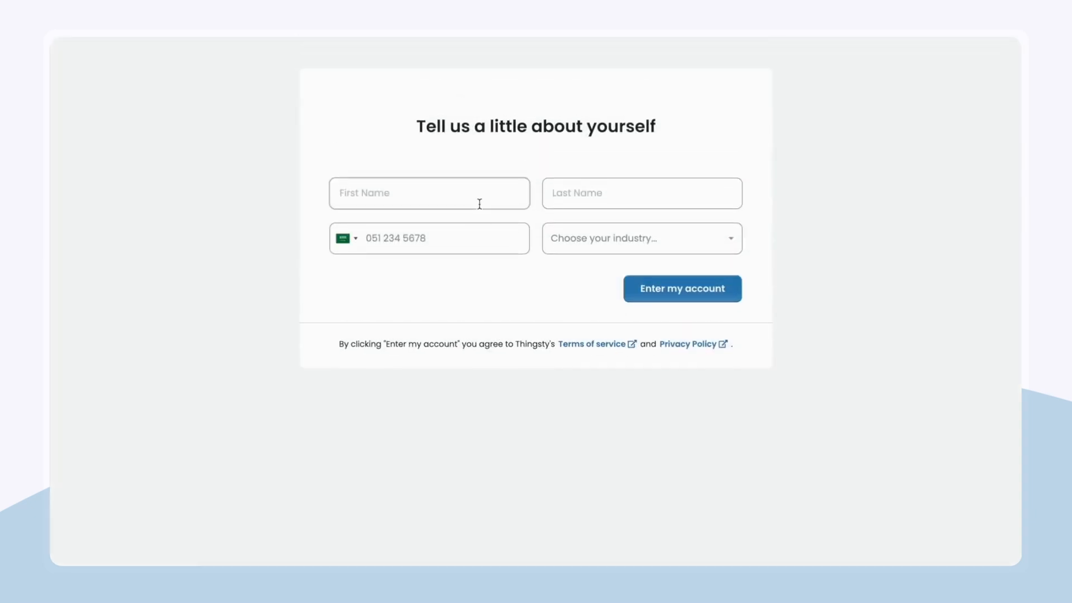
pyautogui.click(479, 204)
pyautogui.write('John')
pyautogui.press('Tab')
pyautogui.write('Doe')
# Add a United States phone number, choose the Consumer Electronics industry, and enter the account
pyautogui.click(346, 239)
pyautogui.scroll(-15, 371, 351)
pyautogui.click(374, 374)
pyautogui.write('(201) 555-0123')
pyautogui.click(603, 238)
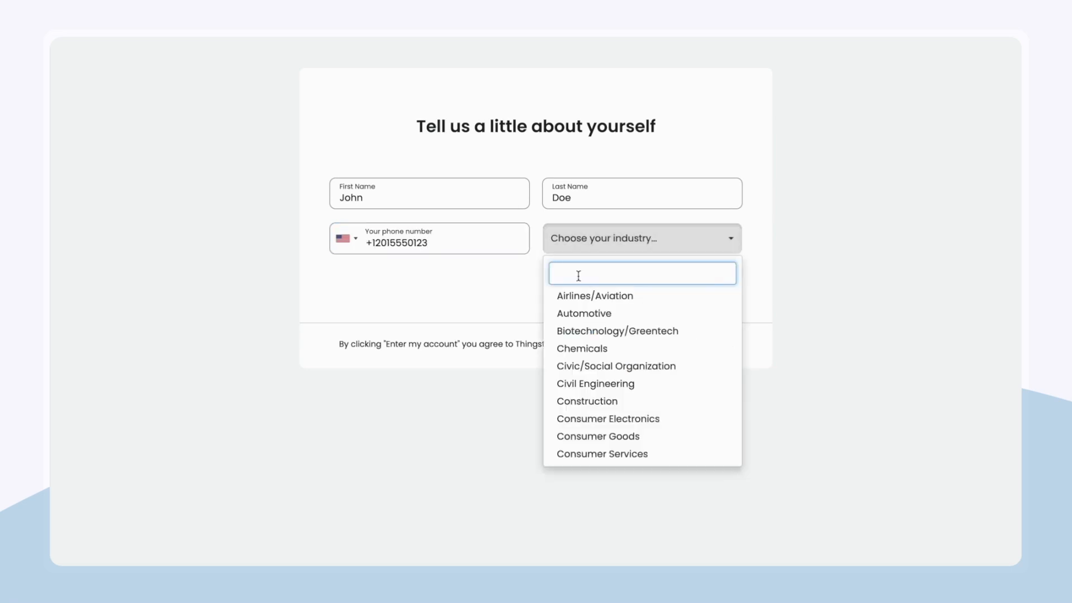
pyautogui.click(573, 420)
pyautogui.click(663, 289)
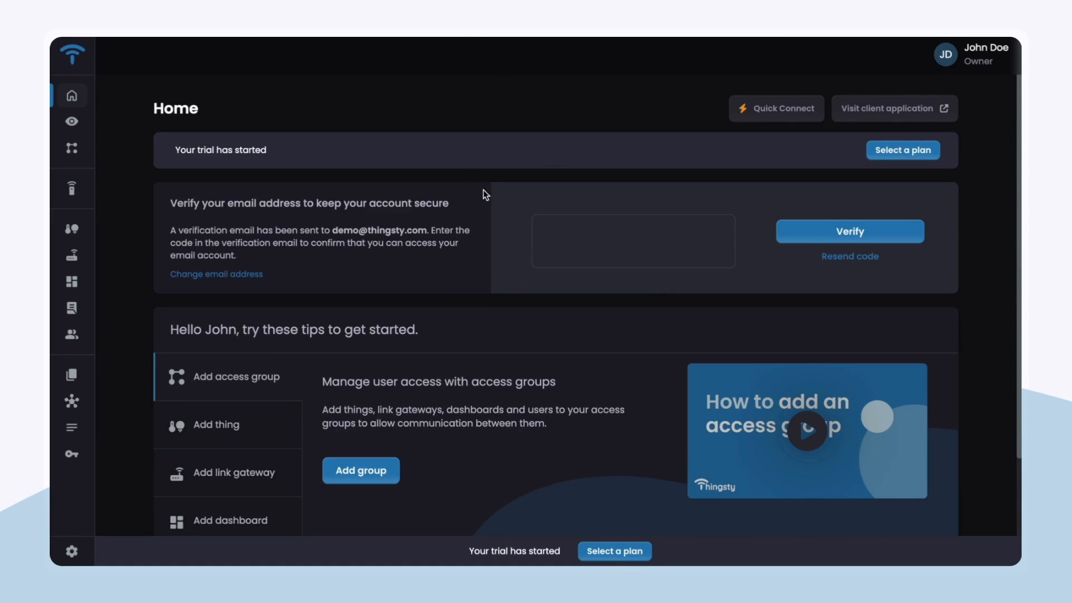
# Paste the emailed verification code and submit it to verify the e-mail address
pyautogui.click(606, 249)
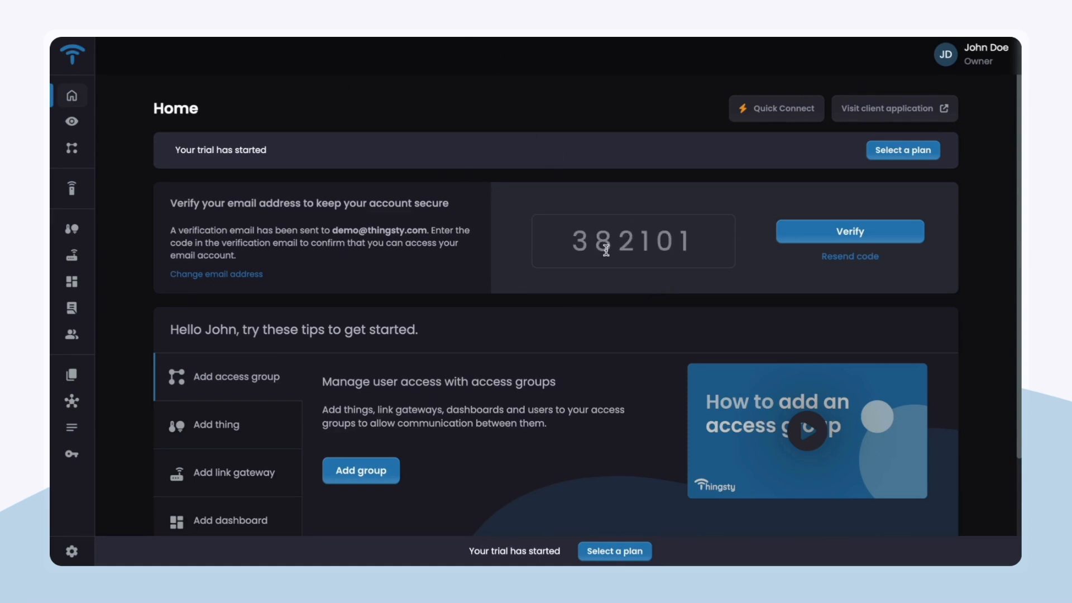
pyautogui.click(794, 239)
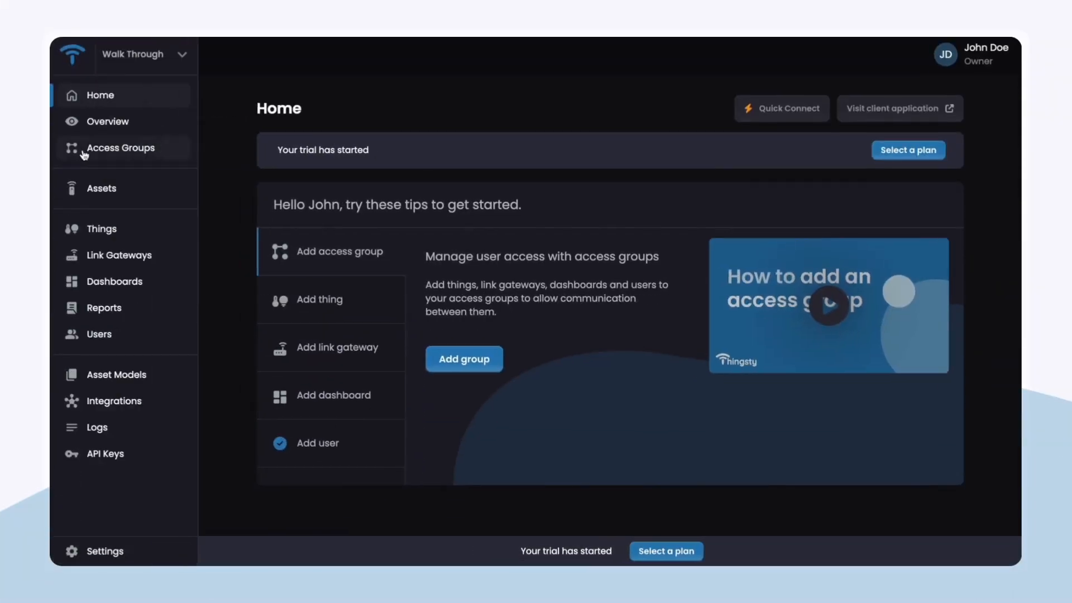
# Add and save a new access group named 'Demo Group' on the Access Groups page
pyautogui.click(71, 332)
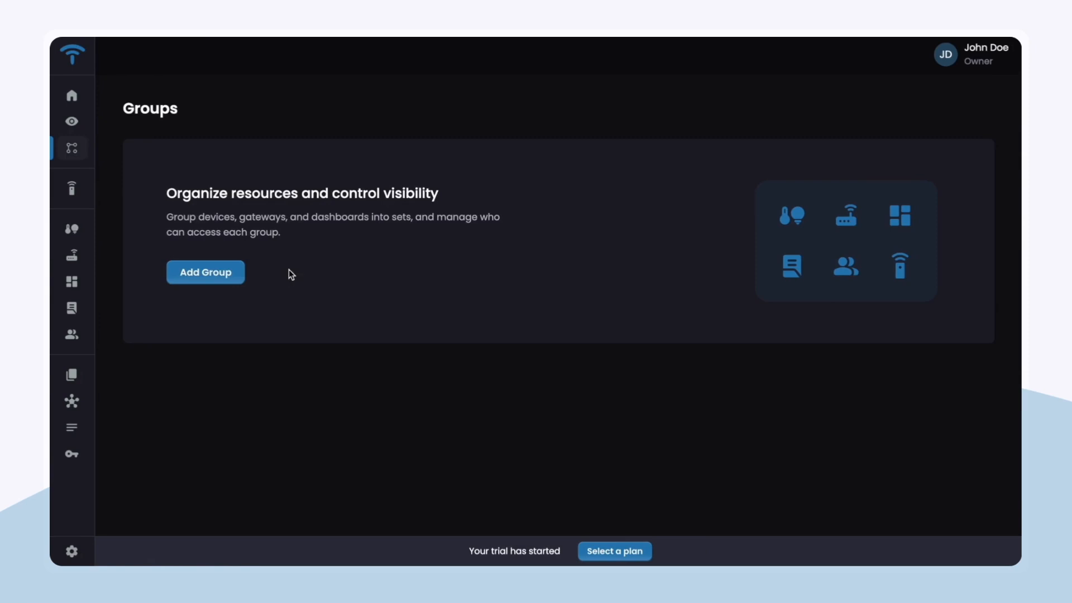
pyautogui.click(225, 272)
pyautogui.write('Demo Group')
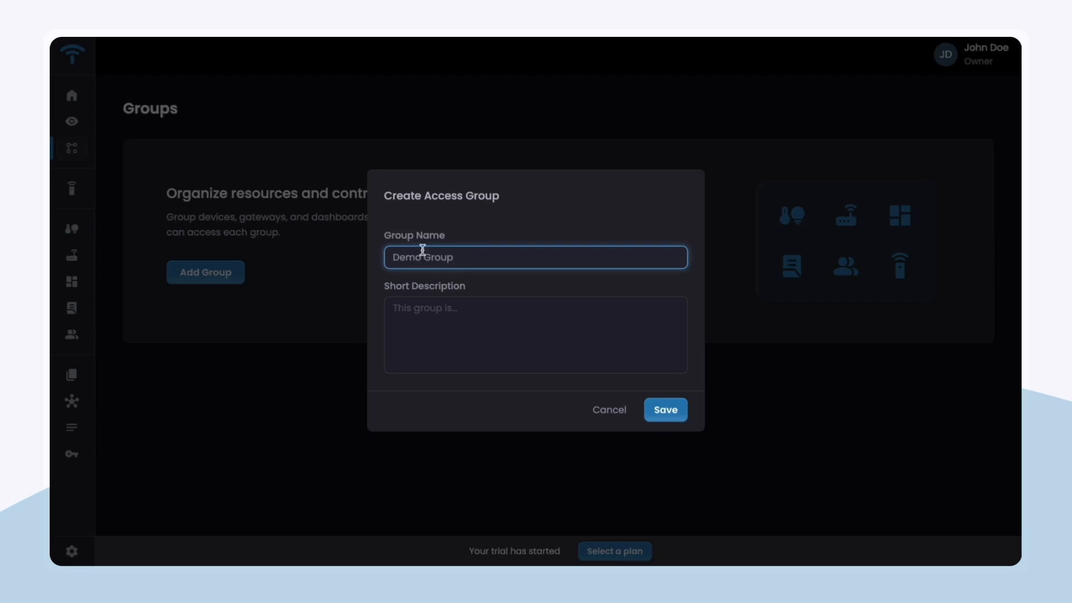
pyautogui.click(647, 409)
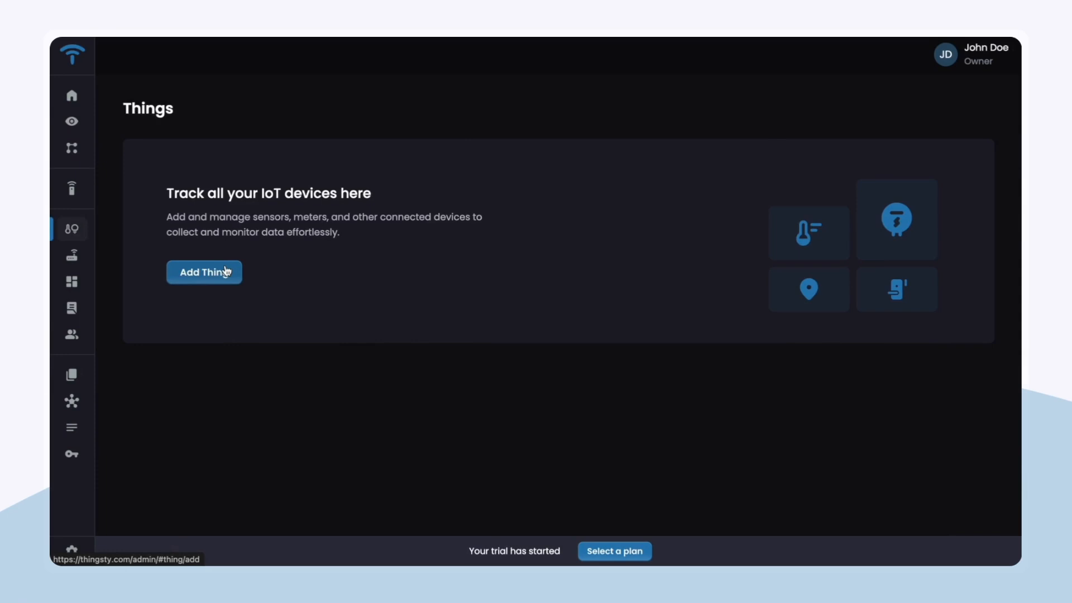
# Add a thing named 'Demo Thing' with Voltage and Current basic parameter rows
pyautogui.click(226, 272)
pyautogui.click(268, 173)
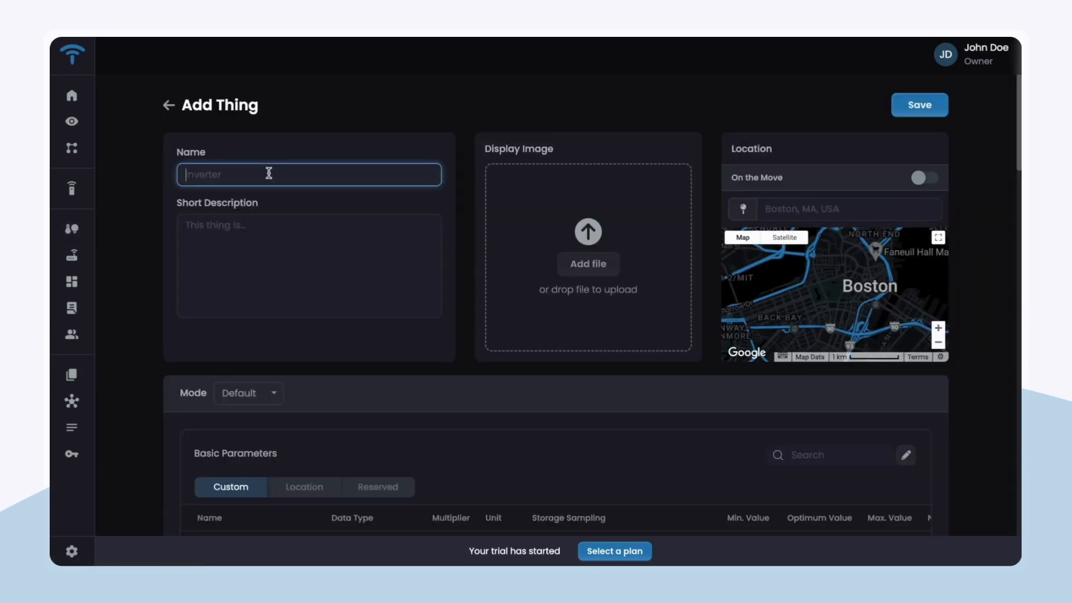
pyautogui.write('Demo Thing')
pyautogui.scroll(-3, 368, 408)
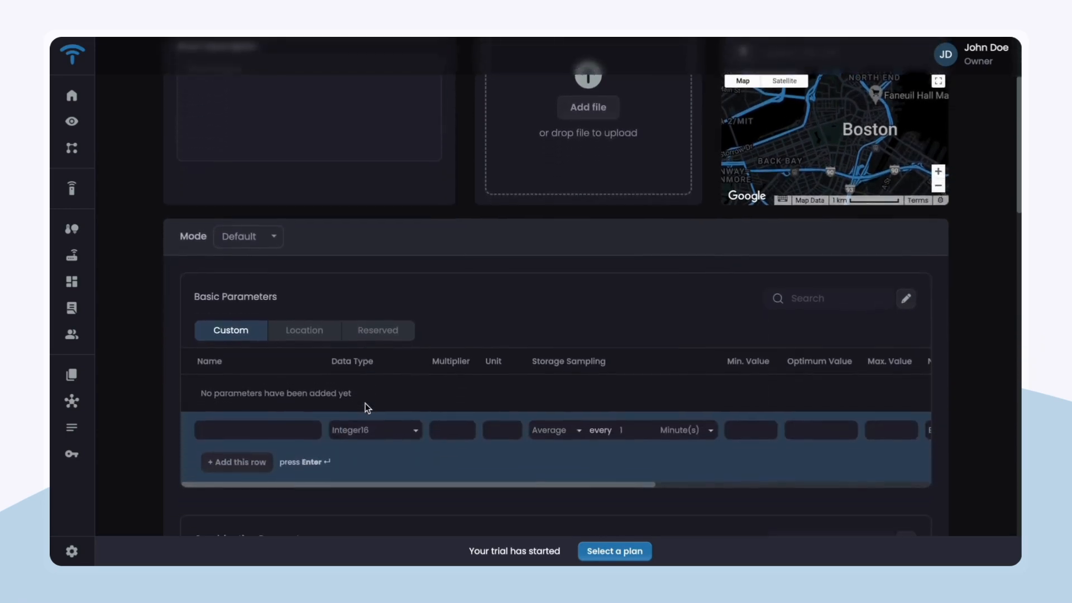
pyautogui.click(305, 426)
pyautogui.write('Voltage')
pyautogui.press('Return')
pyautogui.hotkey('ctrl', 'a')
pyautogui.write('Current')
pyautogui.press('Return')
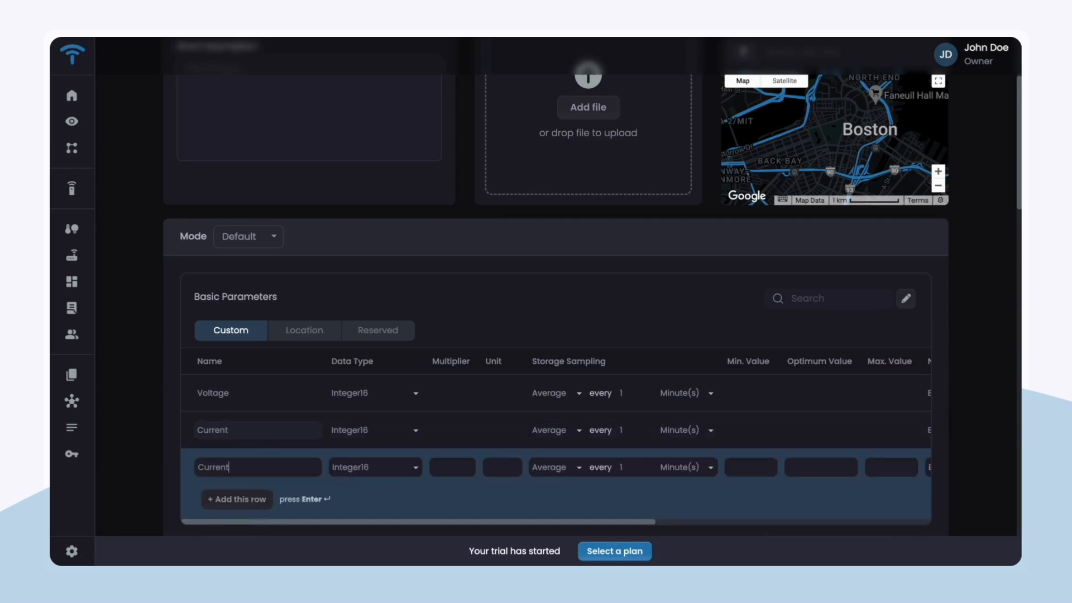
# Set Voltage and Current to Float32 (Real) and enter their multipliers
pyautogui.scroll(-2, 350, 477)
pyautogui.click(391, 350)
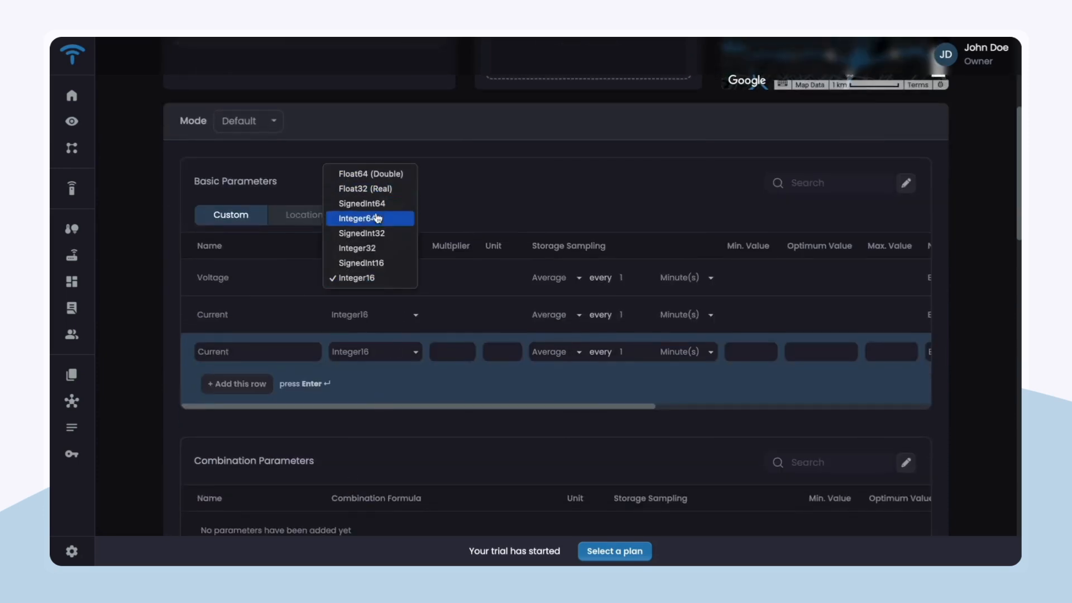
pyautogui.click(379, 191)
pyautogui.click(379, 314)
pyautogui.click(379, 226)
pyautogui.click(453, 277)
pyautogui.write('1')
pyautogui.click(463, 308)
pyautogui.write('1')
pyautogui.click(501, 278)
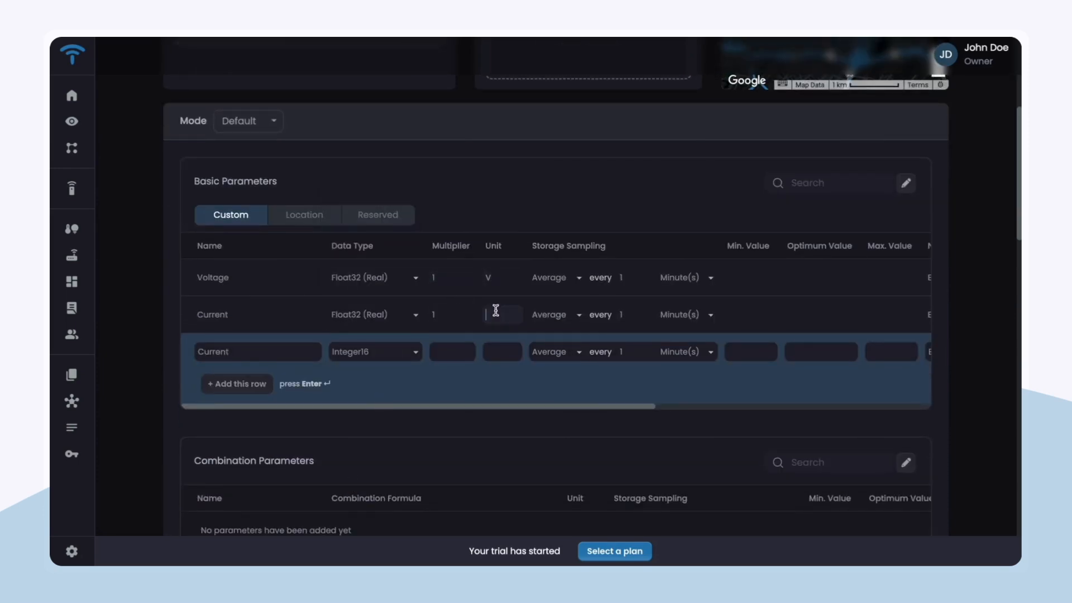
pyautogui.write('0')
# Enter the value limits: 220 for Voltage, and 0 to 10 for Current
pyautogui.click(871, 278)
pyautogui.write('220')
pyautogui.click(749, 313)
pyautogui.write('0')
pyautogui.press('Tab')
pyautogui.press('Tab')
pyautogui.write('10')
pyautogui.hscroll(5, 849, 335)
pyautogui.hscroll(-5, 842, 339)
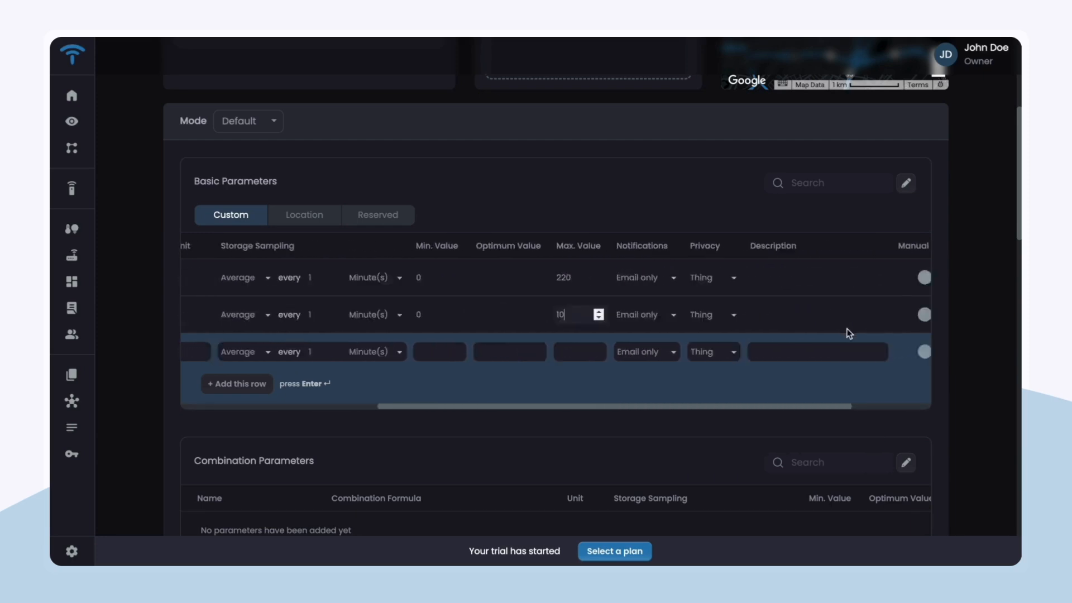
pyautogui.scroll(-3, 724, 431)
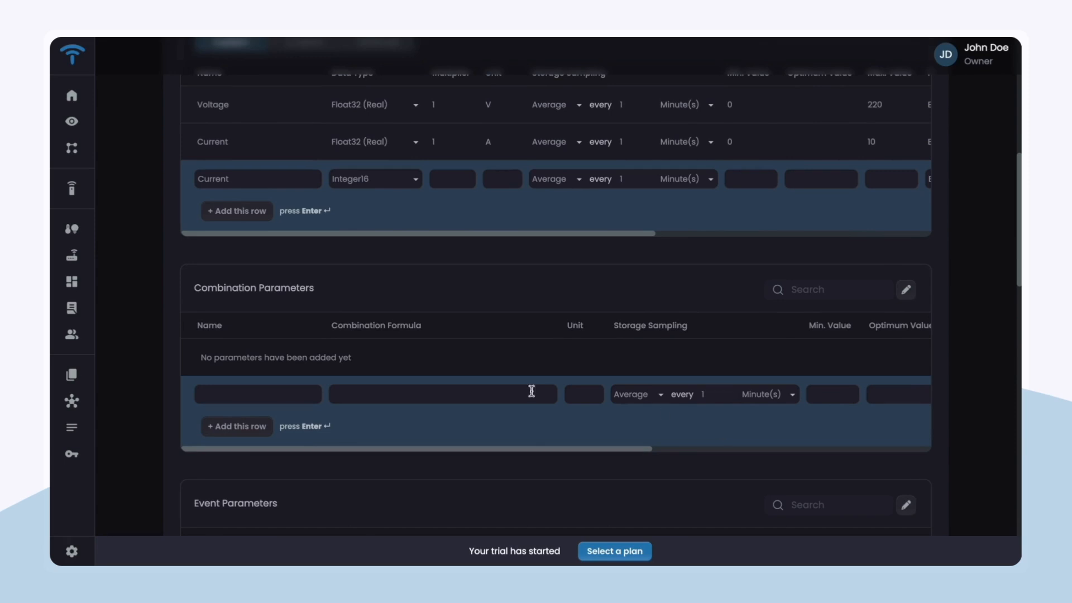
# Add a Power combination parameter with formula Voltage * Current
pyautogui.click(300, 396)
pyautogui.write('Power')
pyautogui.click(377, 393)
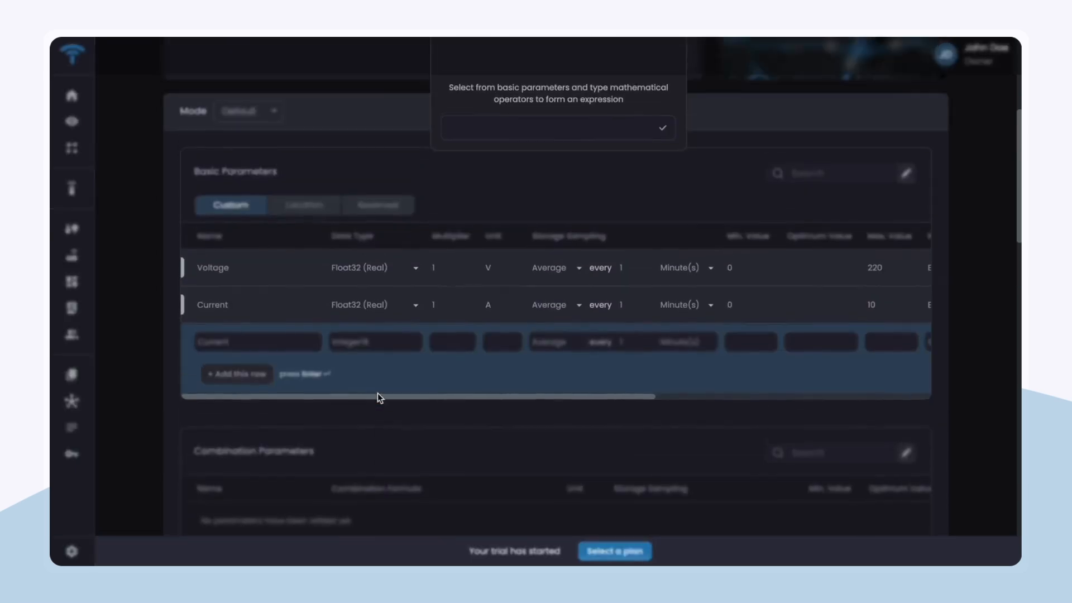
pyautogui.click(307, 287)
pyautogui.write('*')
pyautogui.click(282, 328)
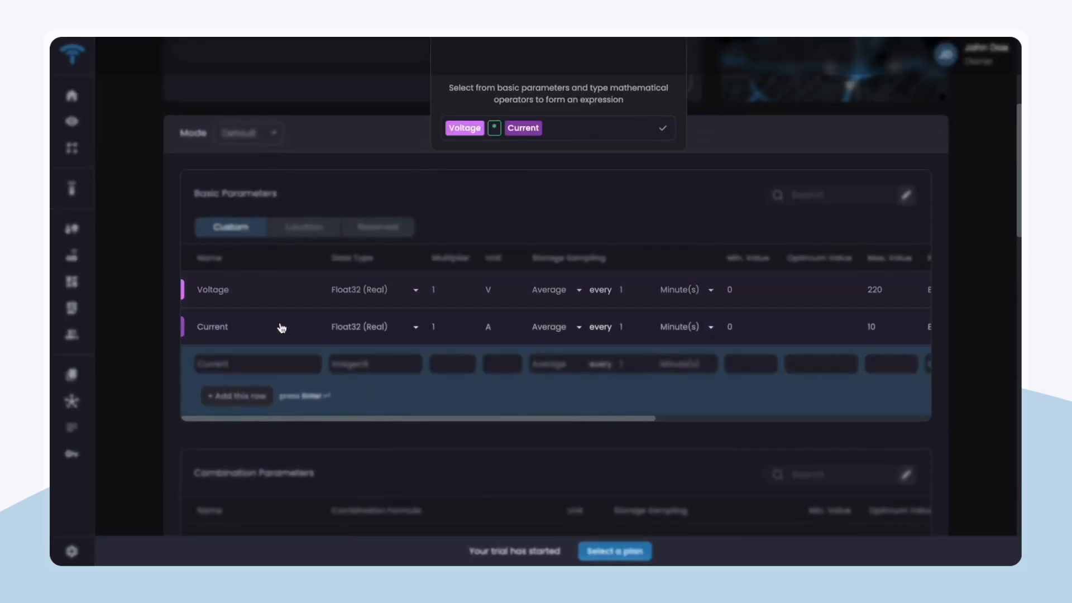
pyautogui.click(662, 129)
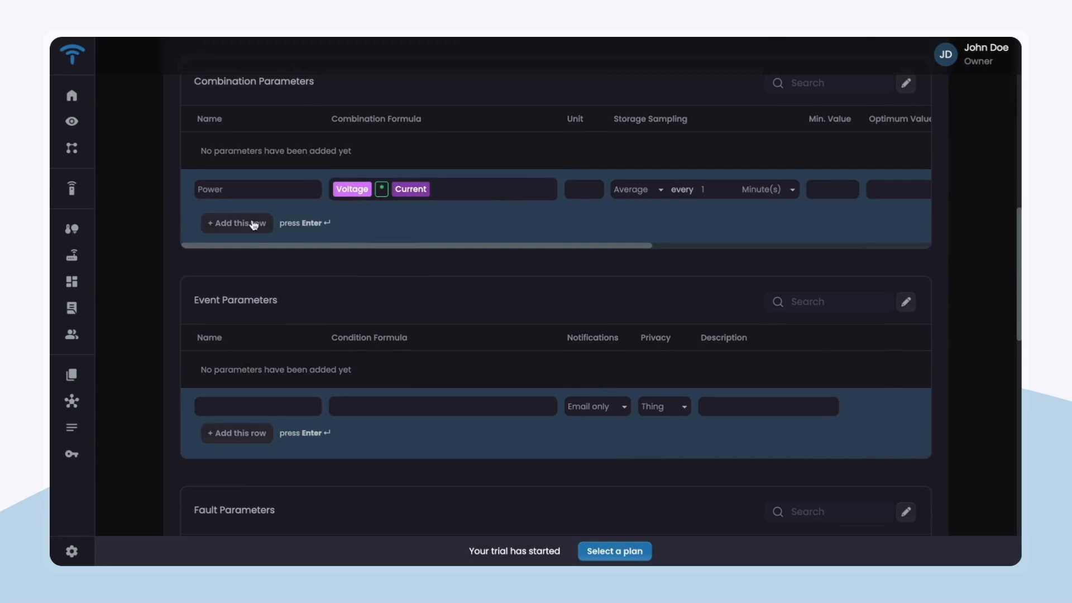
pyautogui.click(254, 225)
# Add an event parameter with the condition Voltage == 0
pyautogui.scroll(-2, 292, 400)
pyautogui.click(276, 316)
pyautogui.write('High Voltage')
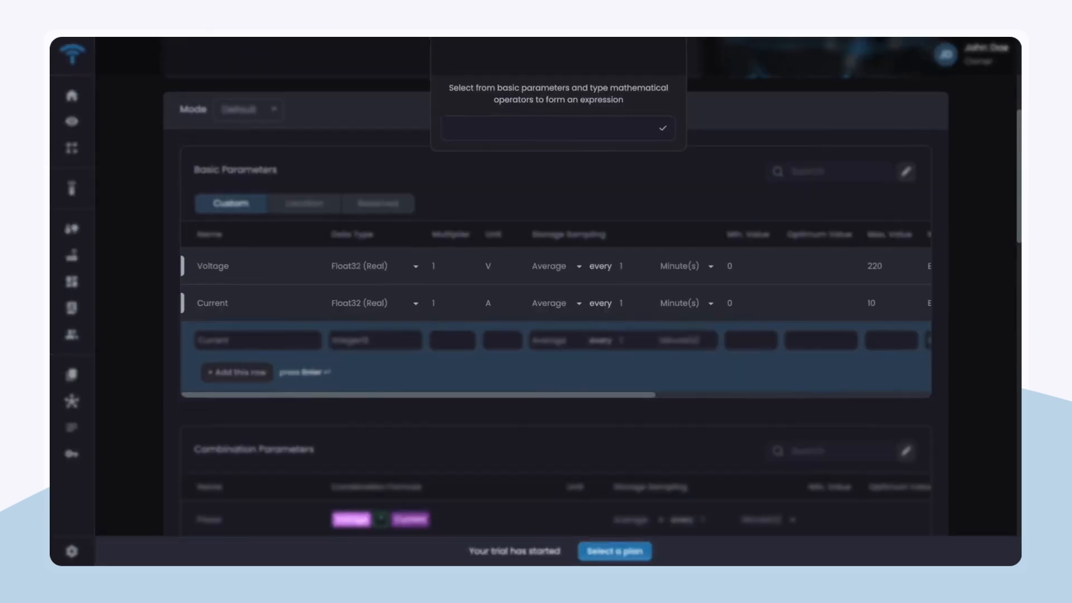
pyautogui.scroll(1, 280, 290)
pyautogui.click(280, 289)
pyautogui.write('==0')
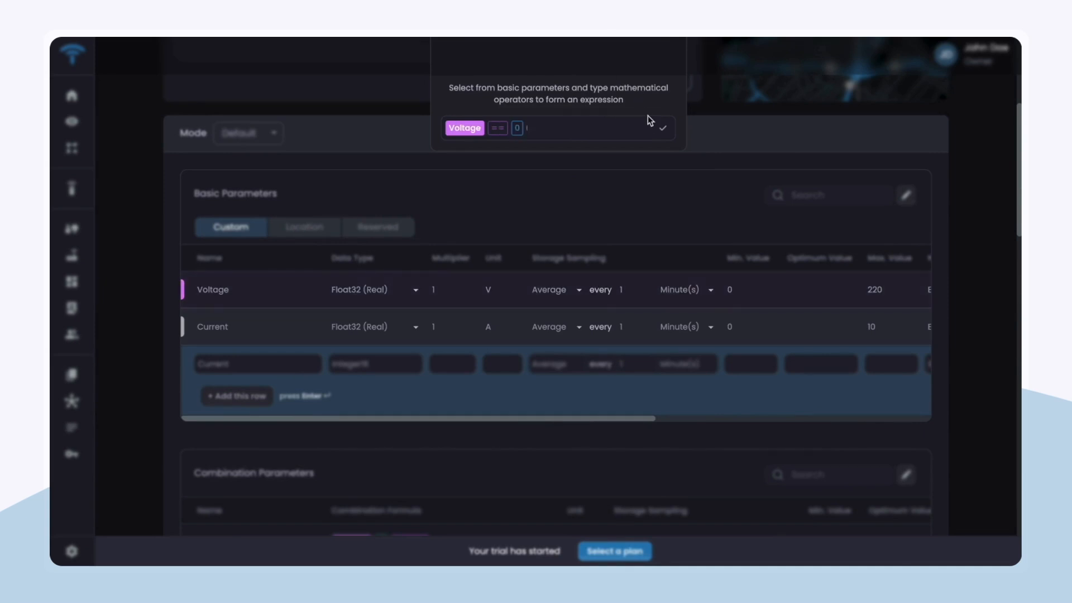
pyautogui.click(663, 128)
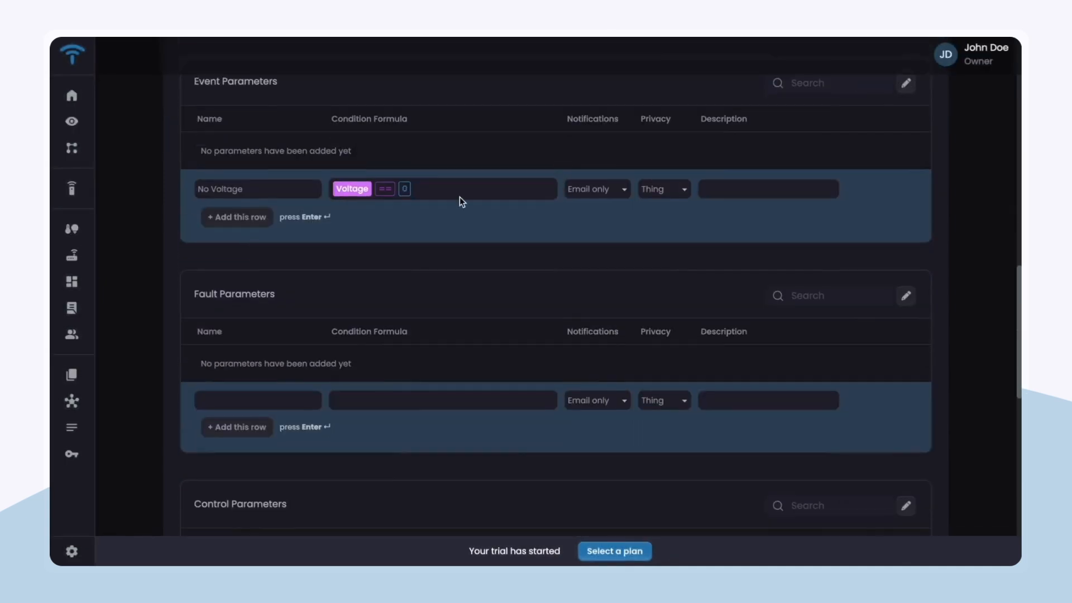
pyautogui.click(239, 207)
# Add a High Voltage fault (Voltage > 240) and name a control parameter 'Switch'
pyautogui.click(244, 394)
pyautogui.write('High Voltage')
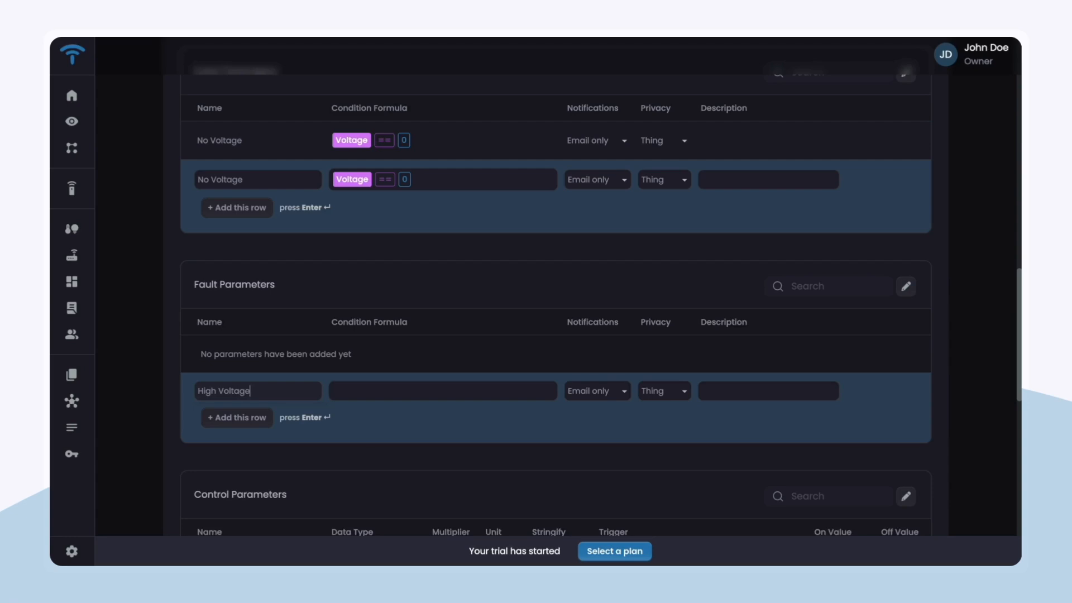
pyautogui.press('Tab')
pyautogui.click(278, 296)
pyautogui.write('>240')
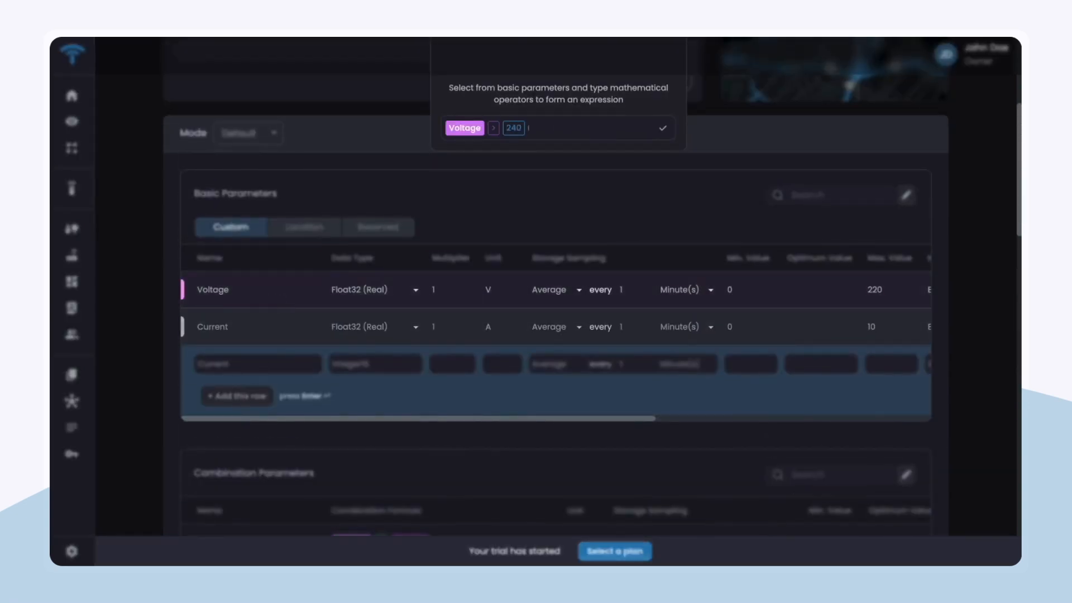
pyautogui.click(662, 128)
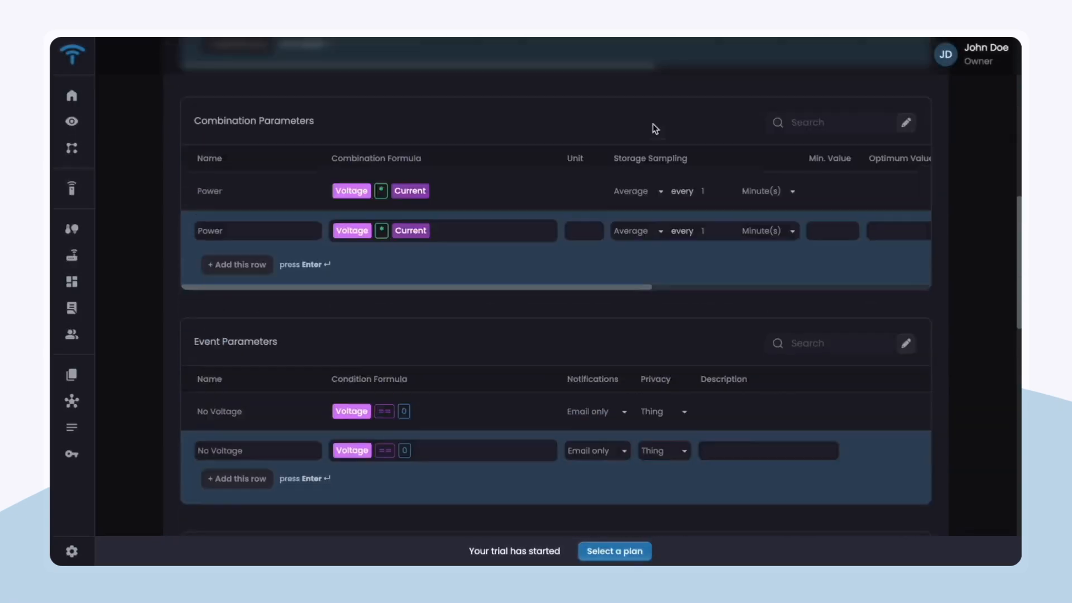
pyautogui.scroll(-6, 391, 168)
pyautogui.click(238, 213)
pyautogui.scroll(-3, 268, 262)
pyautogui.click(260, 223)
pyautogui.write('Switch')
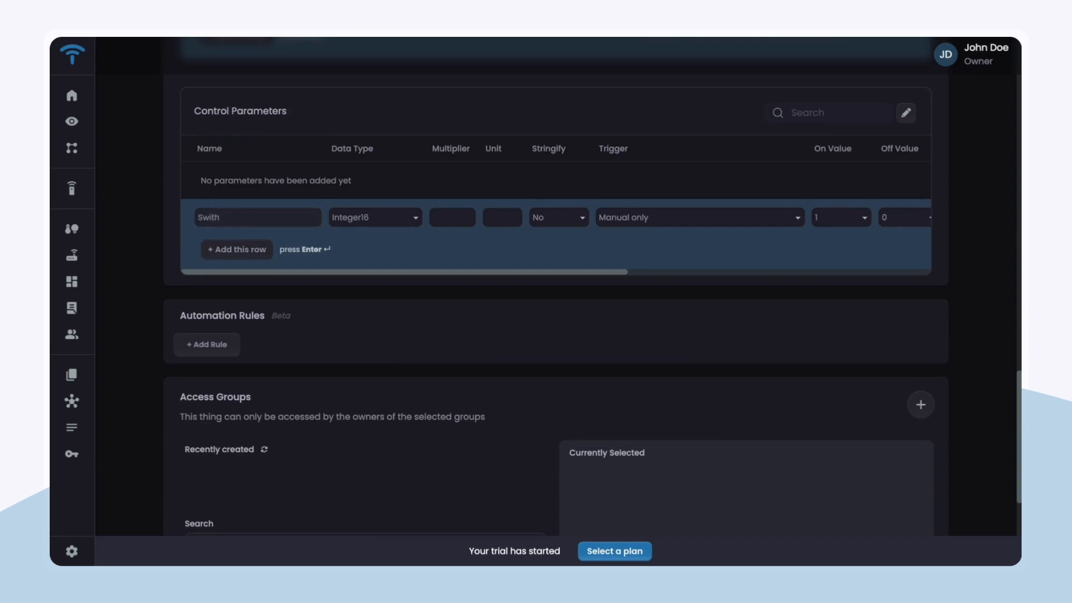
# Add the Switch control parameter with multiplier 1
pyautogui.click(453, 216)
pyautogui.write('1')
pyautogui.click(256, 255)
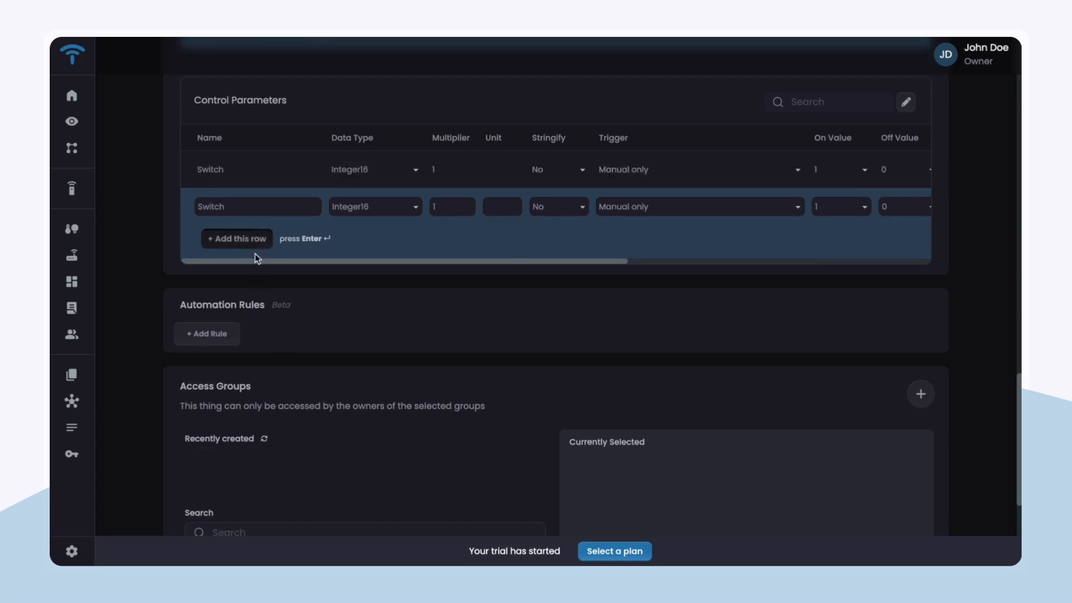
# Grant Demo Group access to the Demo Thing and save it
pyautogui.scroll(-2, 314, 433)
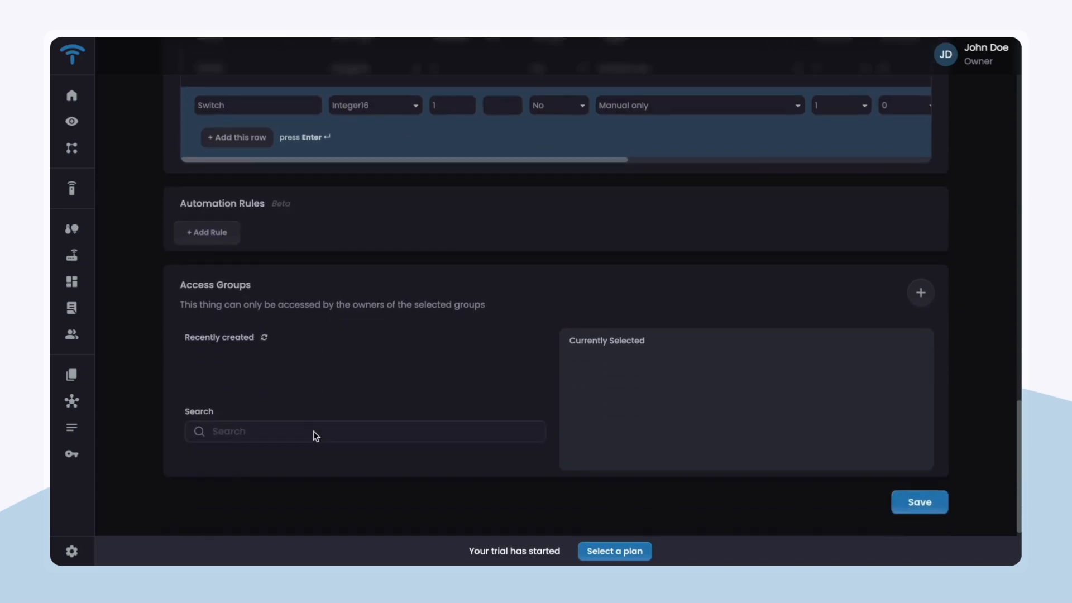
pyautogui.click(264, 326)
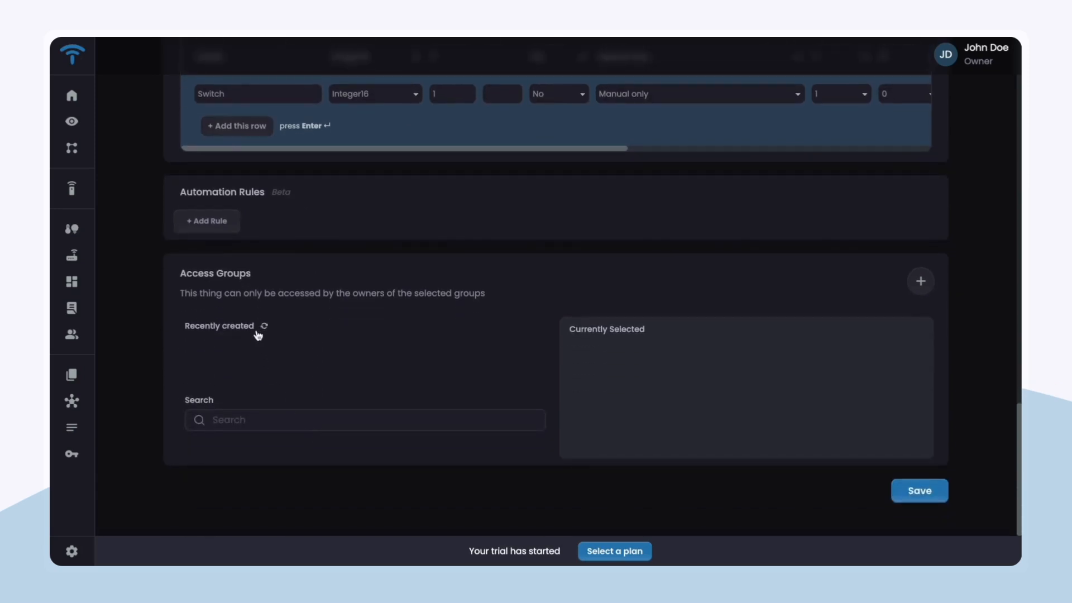
pyautogui.click(224, 352)
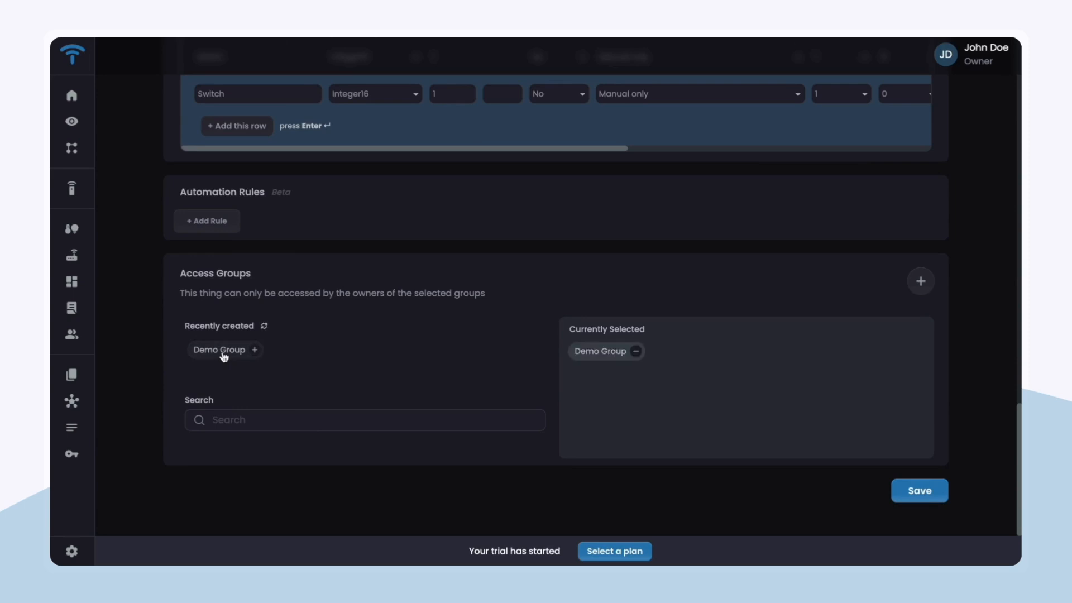
pyautogui.click(914, 492)
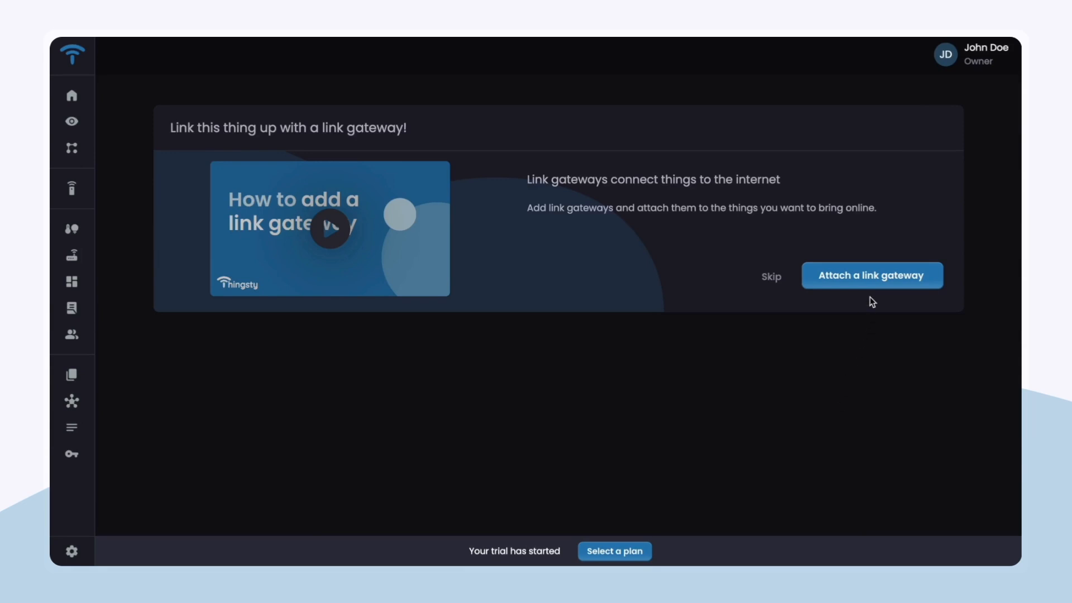
# Attach a new link gateway named 'Demo Link' to the thing
pyautogui.click(877, 277)
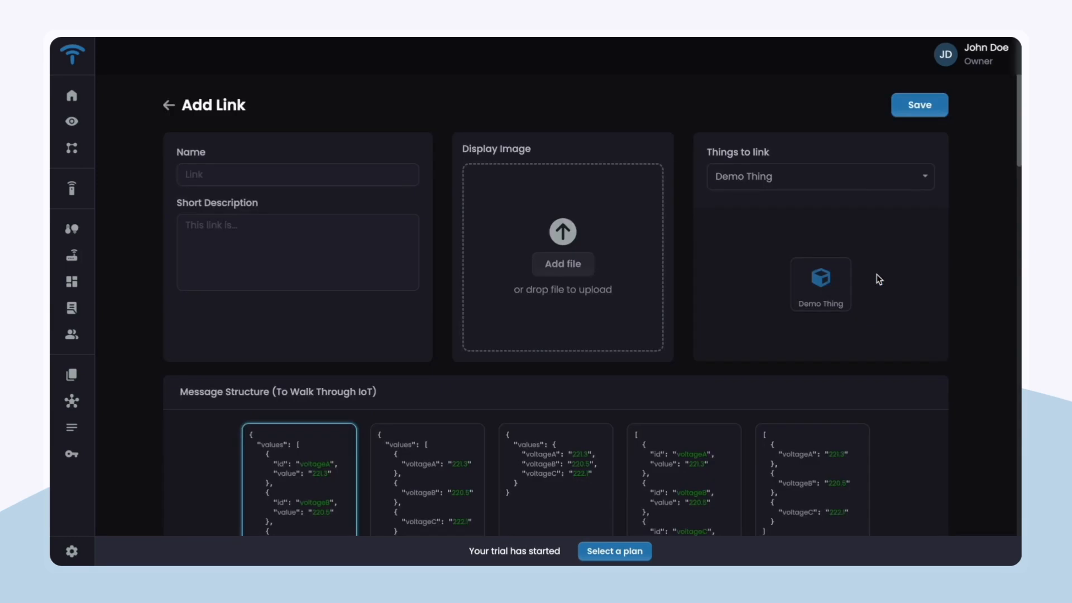
pyautogui.click(403, 165)
pyautogui.write('D')
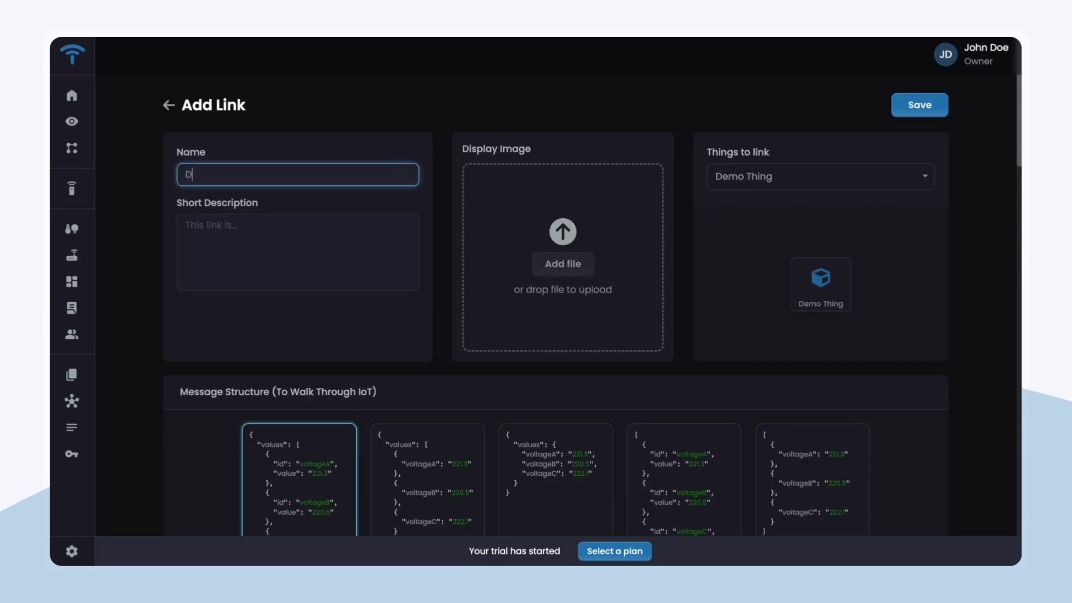
pyautogui.write('emo Link')
pyautogui.click(401, 328)
pyautogui.scroll(-8, 402, 335)
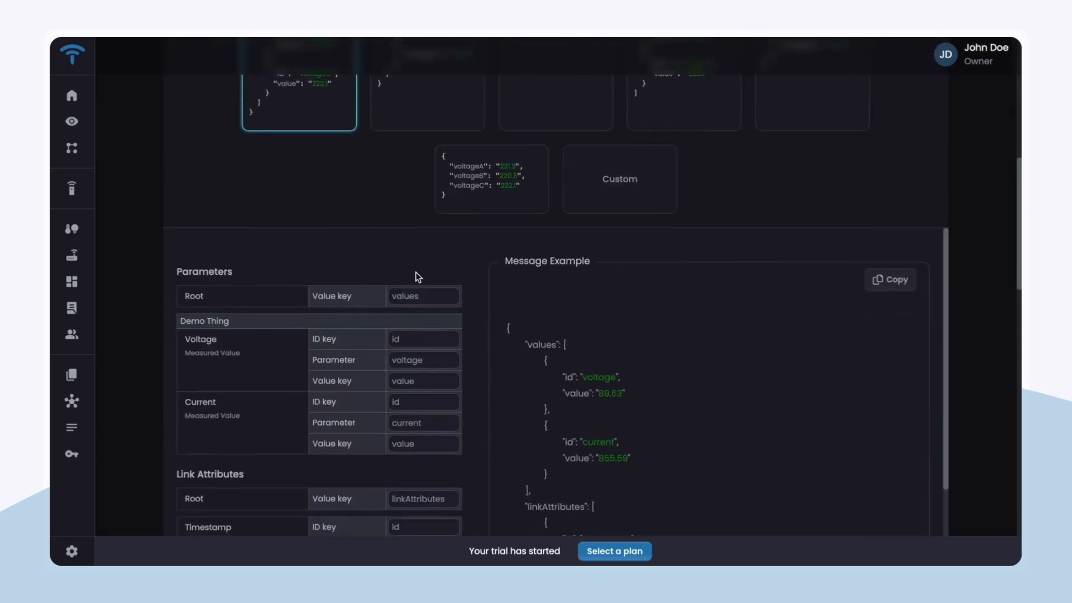
pyautogui.scroll(1, 411, 275)
# Use flat key-value incoming messages with Voltage and Current keyed 'v' and 'c'
pyautogui.click(473, 229)
pyautogui.scroll(-2, 434, 271)
pyautogui.doubleClick(435, 270)
pyautogui.write('v')
pyautogui.press('Tab')
pyautogui.write('c')
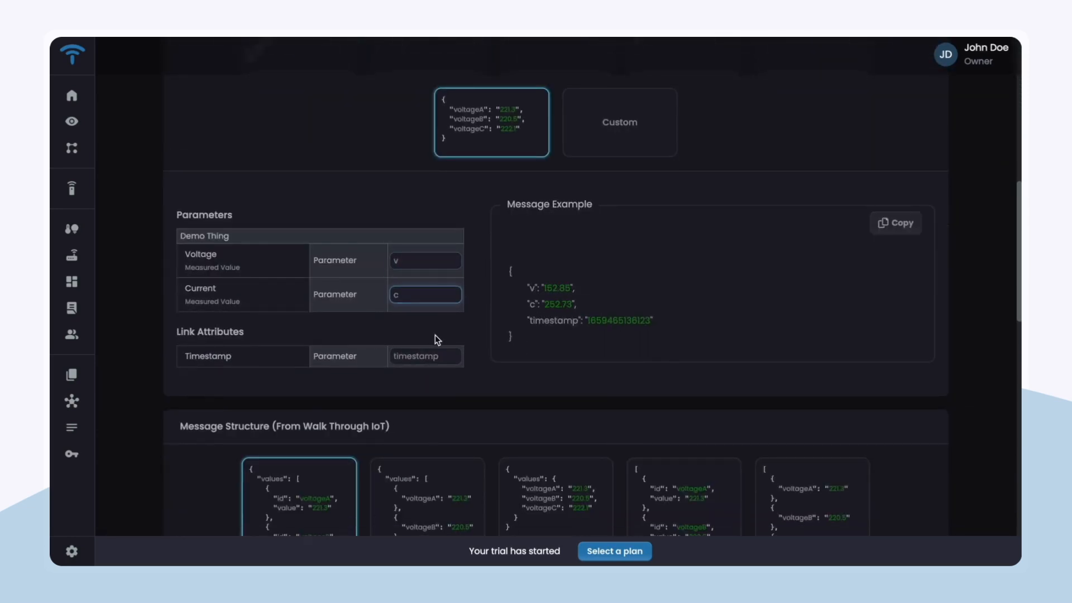
pyautogui.scroll(-3, 434, 335)
pyautogui.scroll(-5, 435, 335)
# Use flat outgoing messages keyed 'switch' and grant Demo Group access to the link
pyautogui.click(447, 266)
pyautogui.doubleClick(421, 374)
pyautogui.write('s')
pyautogui.click(435, 410)
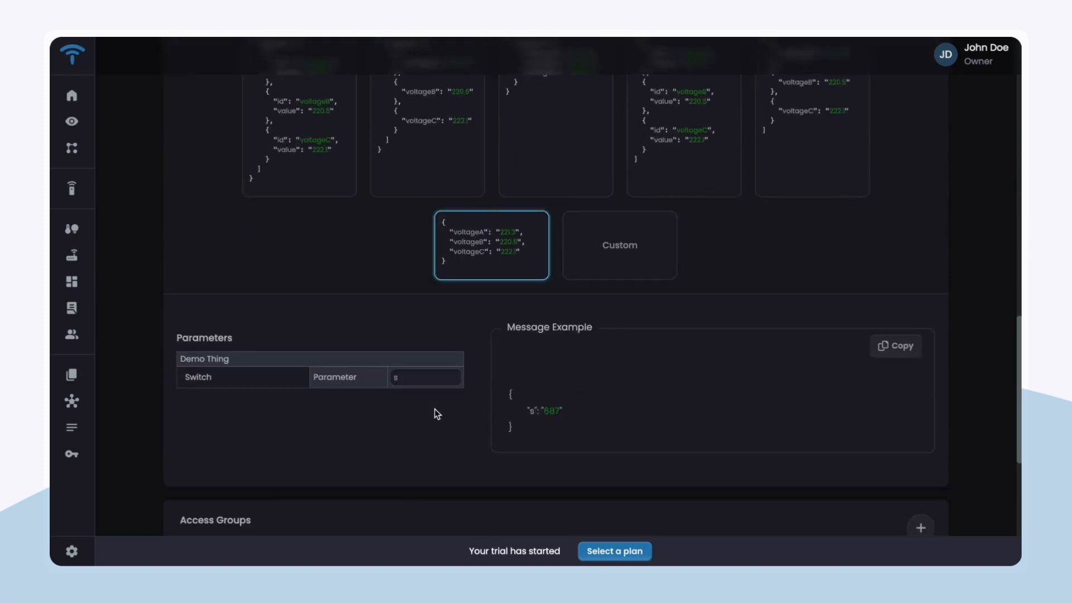
pyautogui.scroll(-2, 435, 410)
pyautogui.write('witch')
pyautogui.click(437, 322)
pyautogui.scroll(-2, 437, 322)
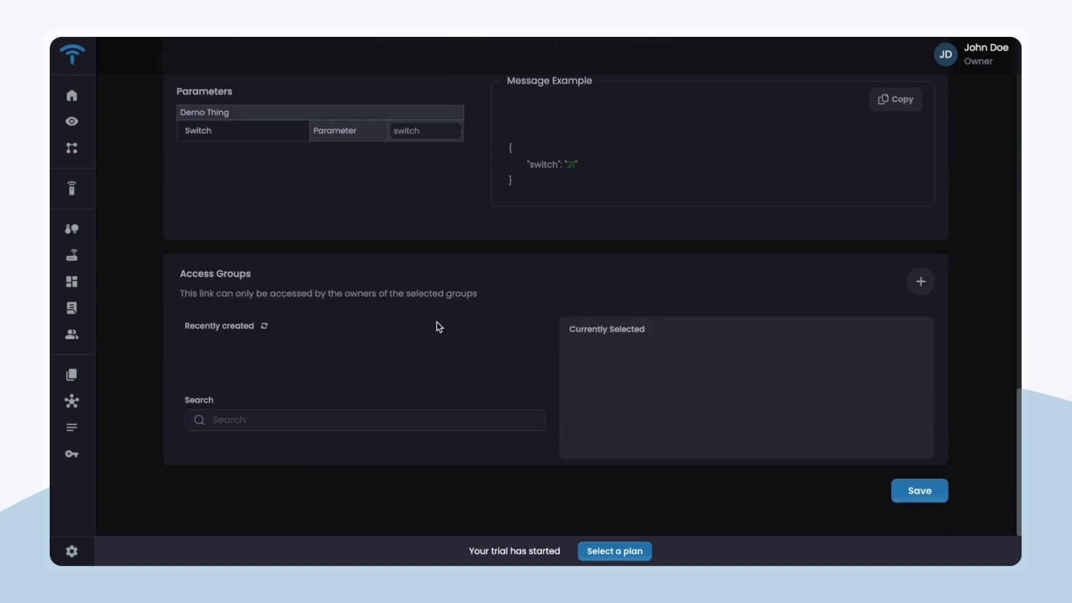
pyautogui.click(264, 327)
pyautogui.click(253, 350)
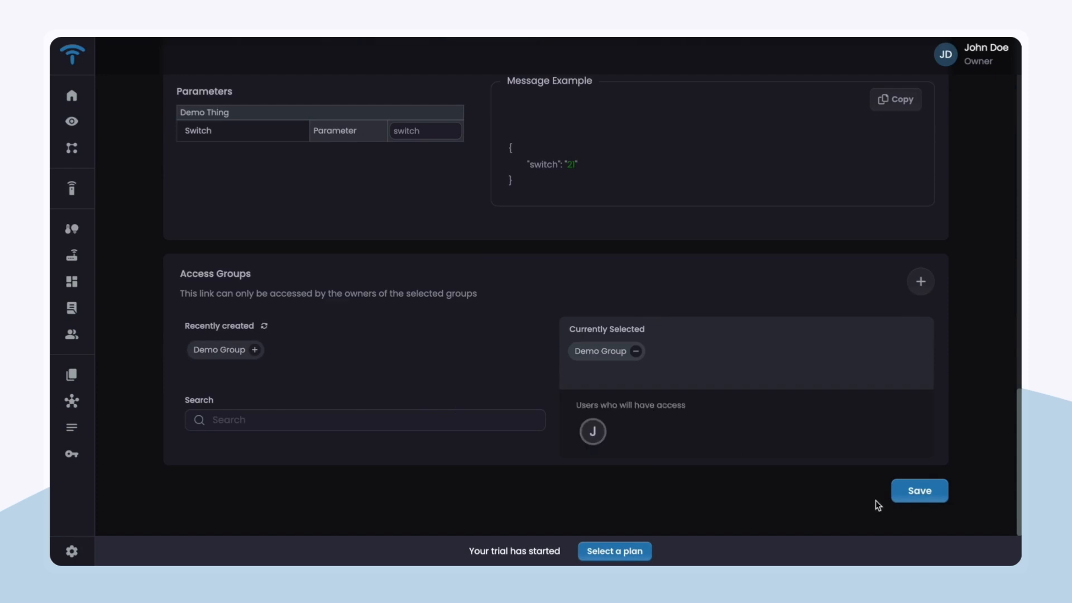
# Save Demo Link and display its MQTT over Websockets connection details
pyautogui.click(934, 489)
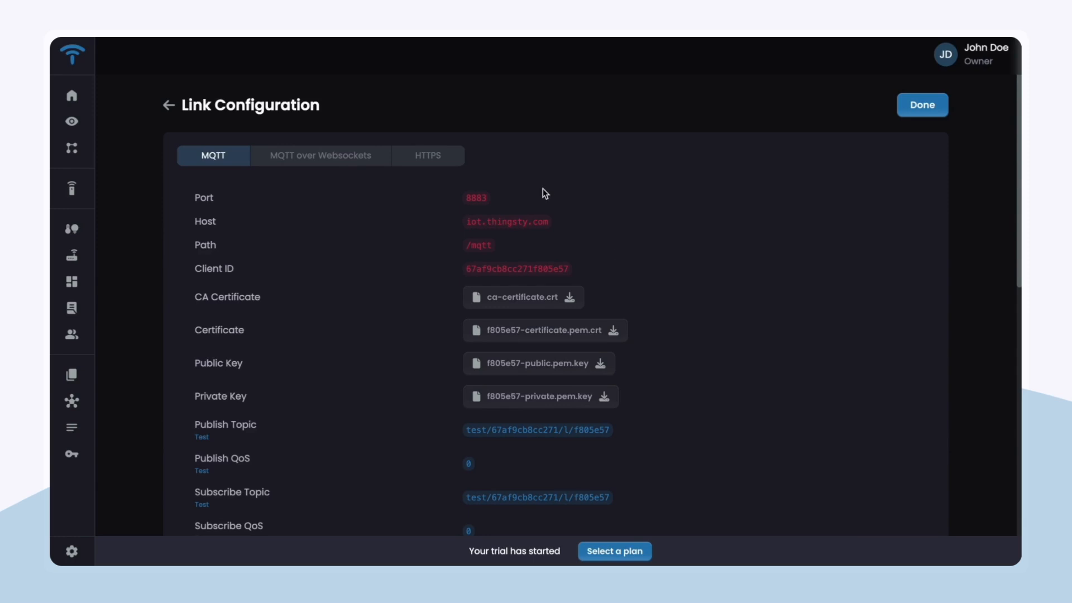
pyautogui.click(374, 157)
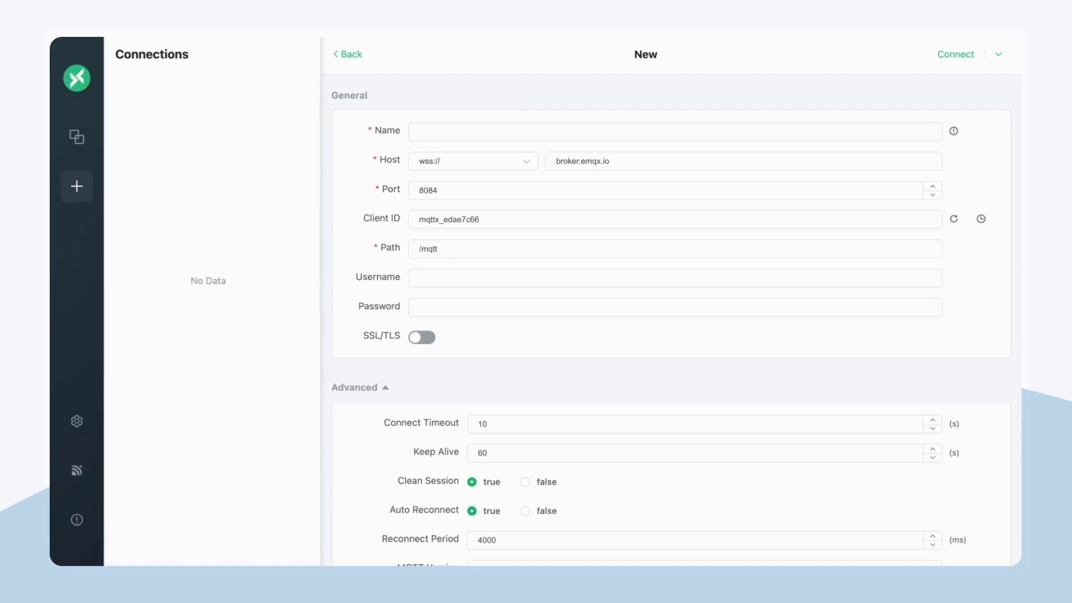
# Name the connection 'Test' with the Thingsty host and port 443
pyautogui.tripleClick(562, 162)
pyautogui.write('iot.thingsty.com')
pyautogui.click(473, 129)
pyautogui.write('Test')
pyautogui.doubleClick(484, 196)
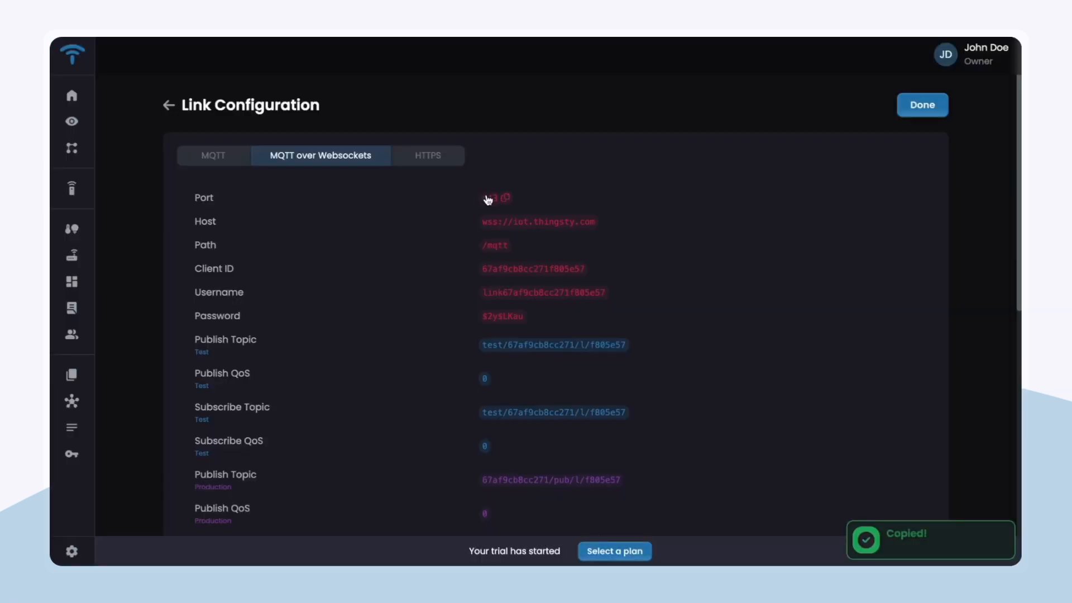
pyautogui.click(488, 200)
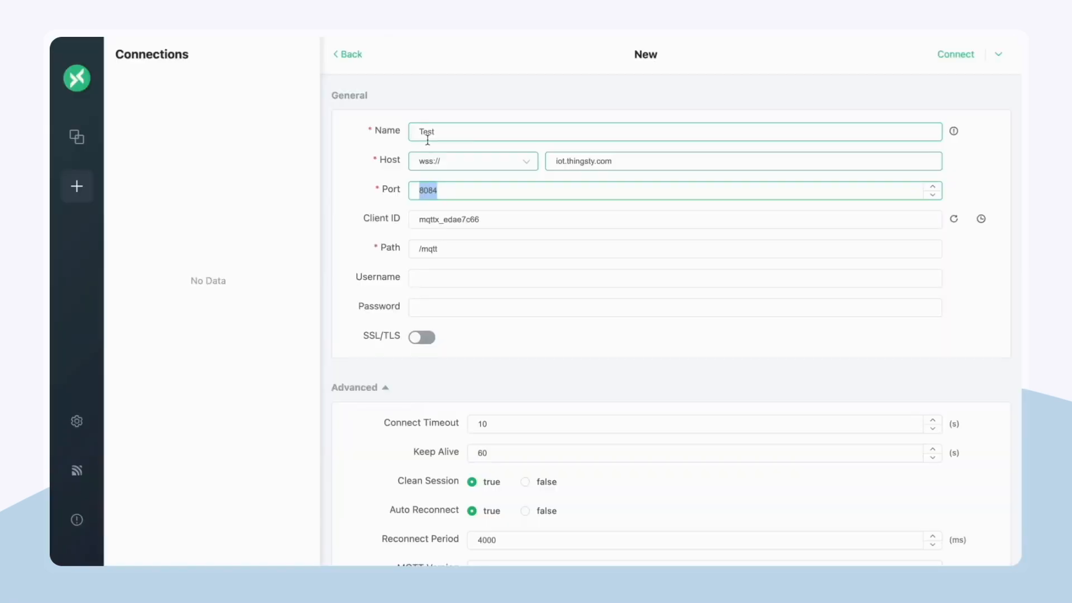
pyautogui.hotkey('ctrl', 'v')
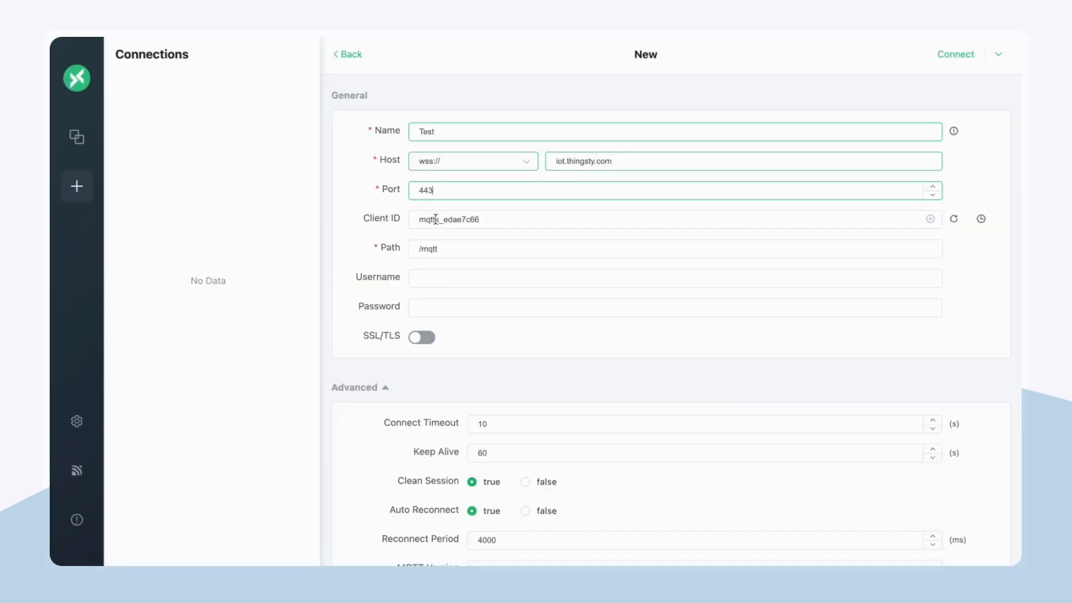
# Fill in the link's client ID and username credentials
pyautogui.doubleClick(436, 219)
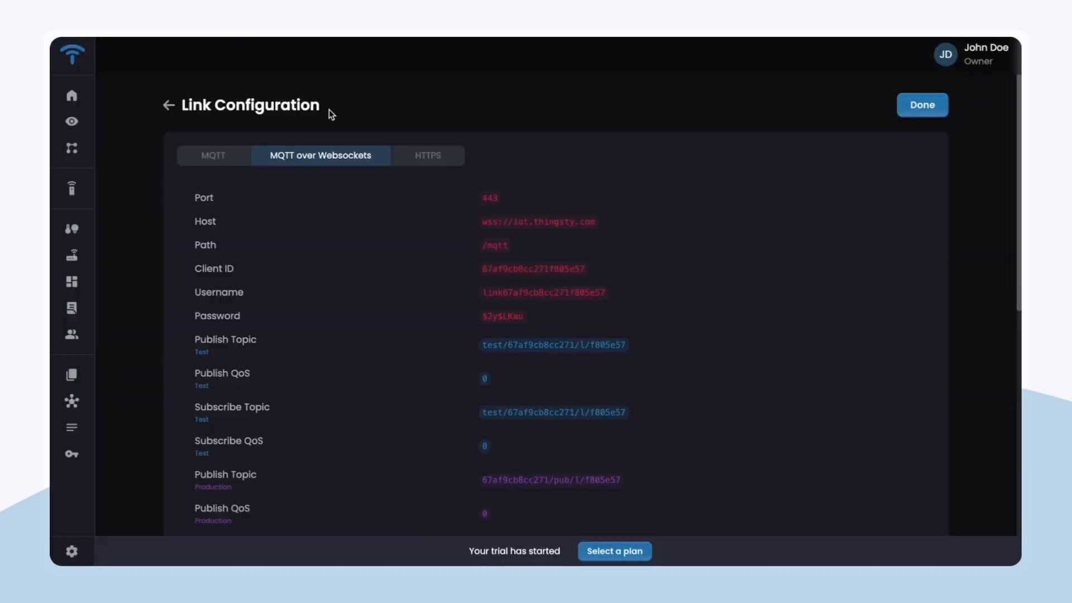
pyautogui.click(493, 293)
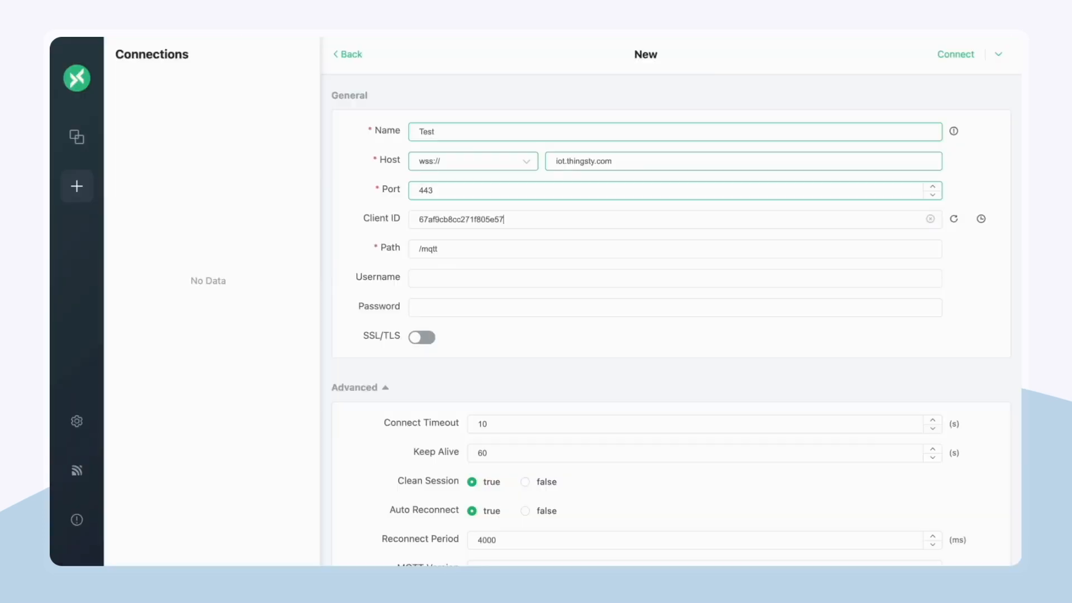
pyautogui.click(423, 277)
pyautogui.hotkey('ctrl', 'v')
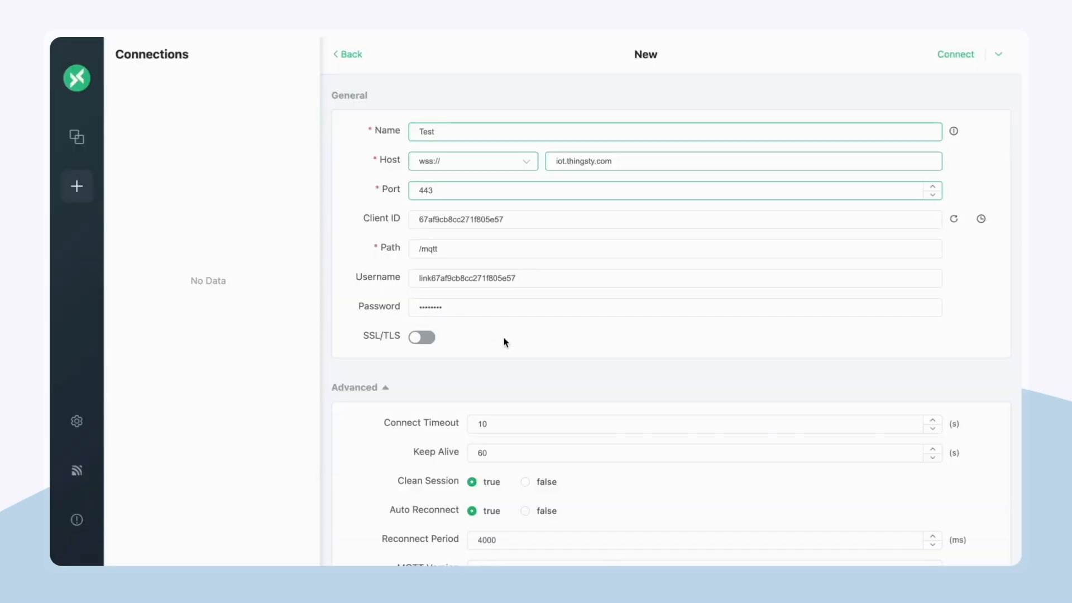
# Select MQTT version 3.1.1 and connect to the Thingsty broker
pyautogui.scroll(-10, 504, 342)
pyautogui.scroll(8, 504, 342)
pyautogui.scroll(-1, 504, 342)
pyautogui.click(503, 406)
pyautogui.click(491, 441)
pyautogui.scroll(5, 558, 237)
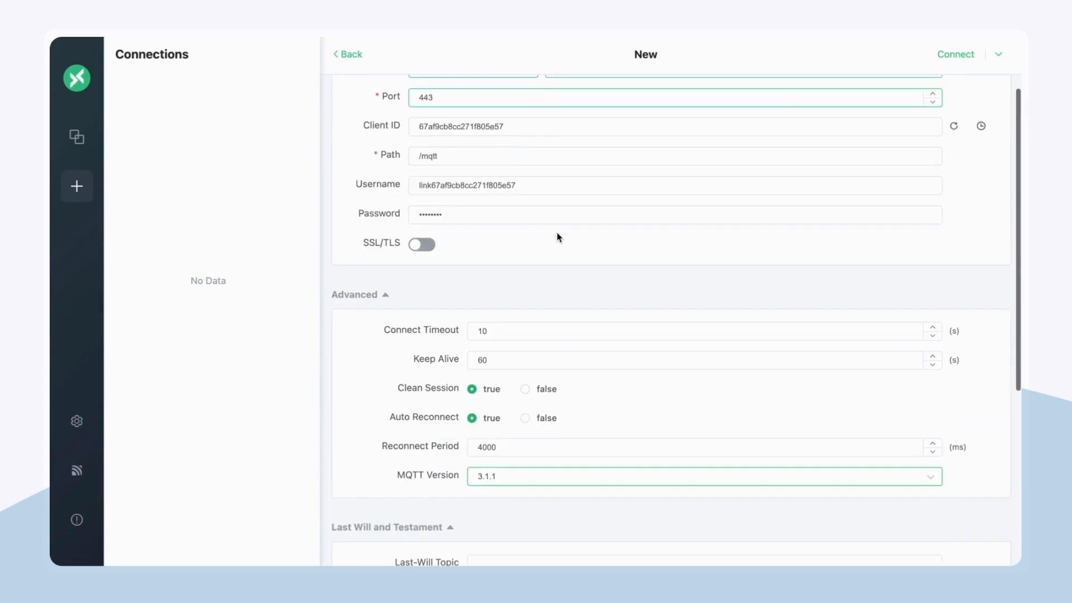
pyautogui.click(939, 60)
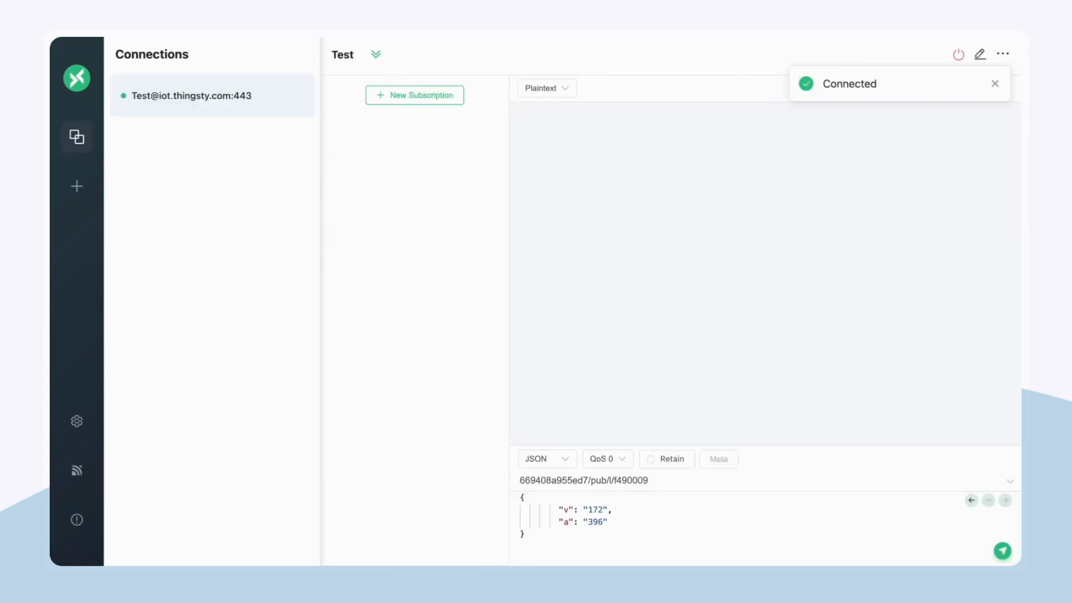
# Paste the link's sample v/c message into the MQTTX payload and remove its timestamp line
pyautogui.scroll(-5, 380, 345)
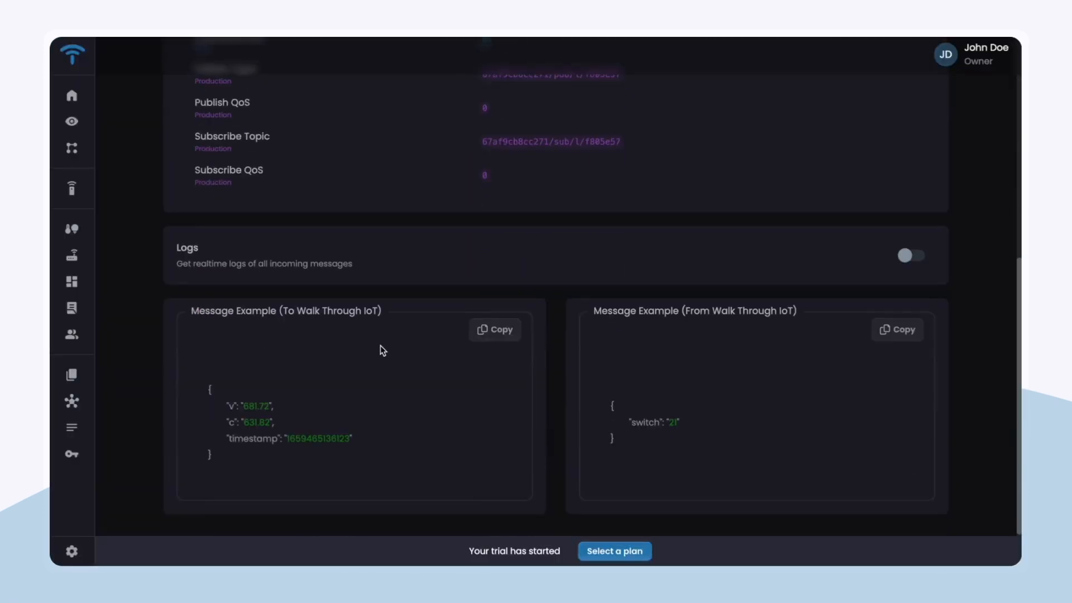
pyautogui.click(496, 328)
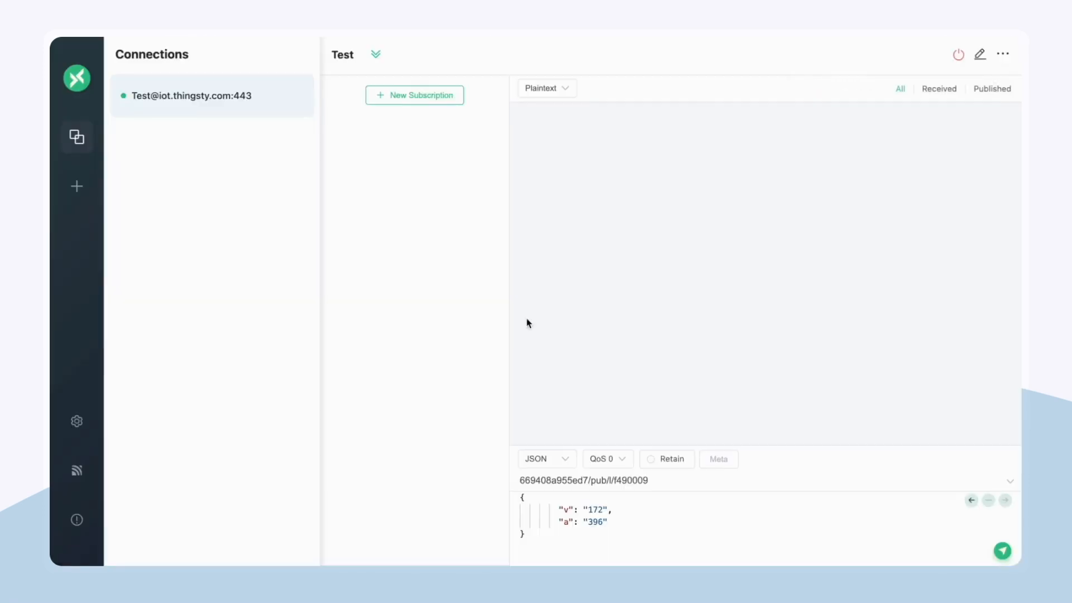
pyautogui.moveTo(635, 538); pyautogui.dragTo(596, 471)
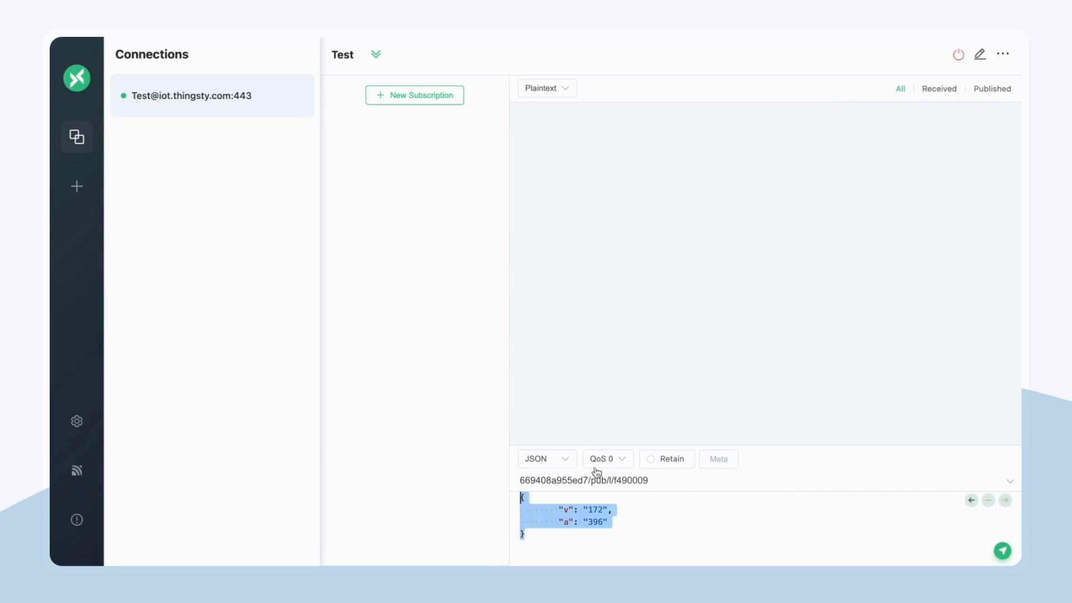
pyautogui.hotkey('ctrl', 'v')
pyautogui.click(699, 534)
pyautogui.hotkey('shift', 'Up')
pyautogui.press('BackSpace')
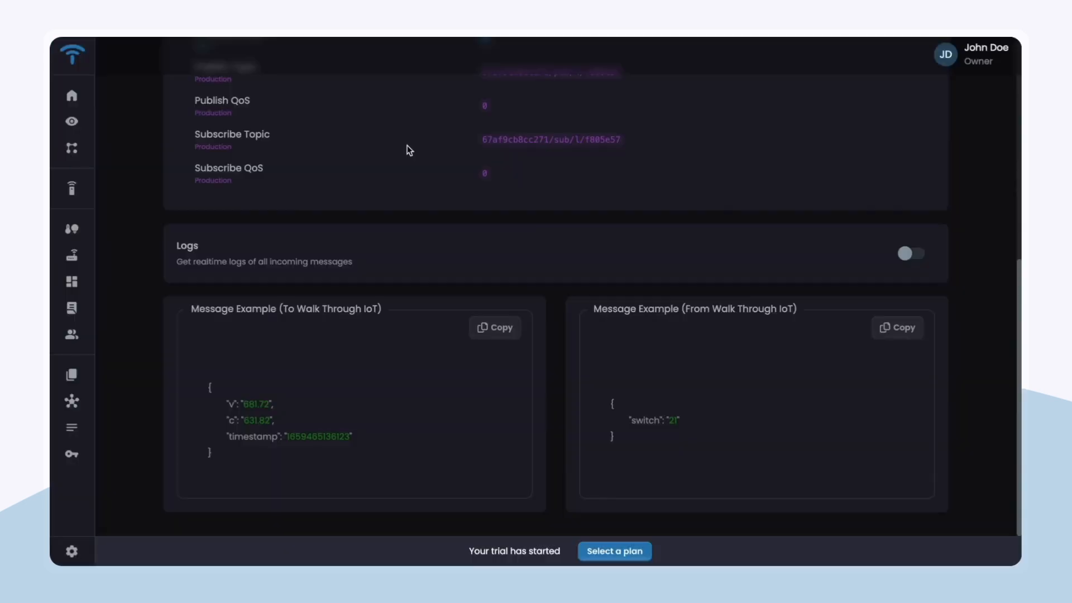
# Publish the sample message to the test topic with Thingsty live logs turned on
pyautogui.scroll(6, 407, 145)
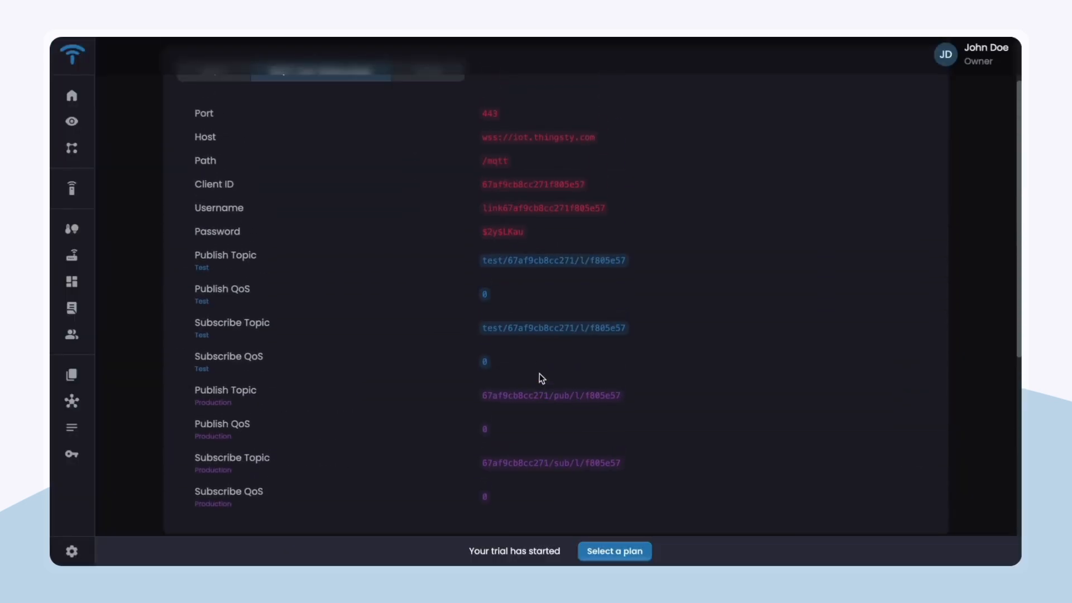
pyautogui.click(517, 261)
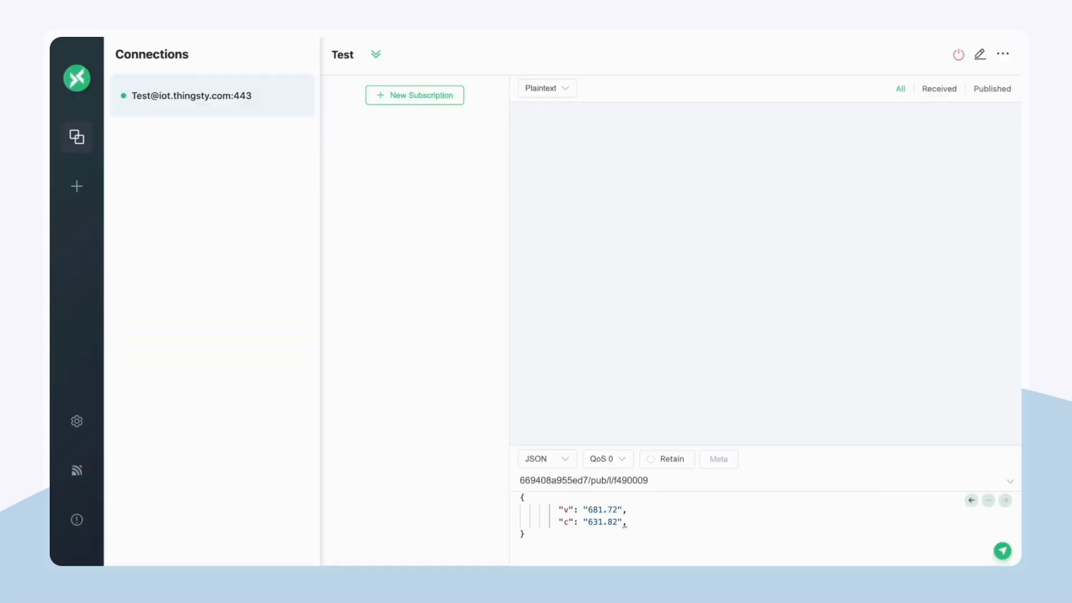
pyautogui.tripleClick(601, 474)
pyautogui.hotkey('ctrl', 'v')
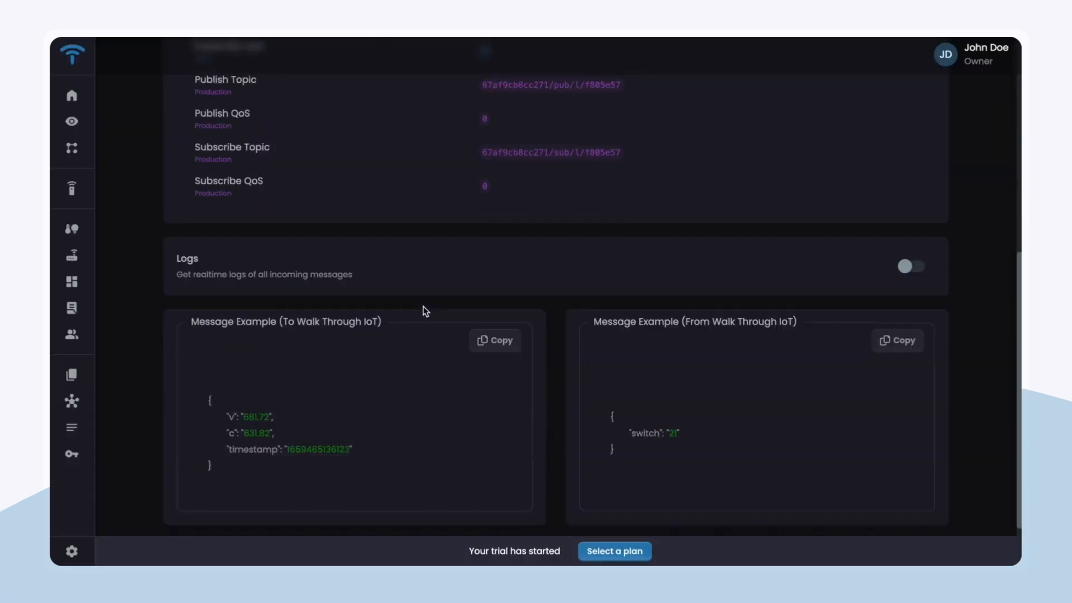
pyautogui.scroll(-1, 423, 311)
pyautogui.click(912, 254)
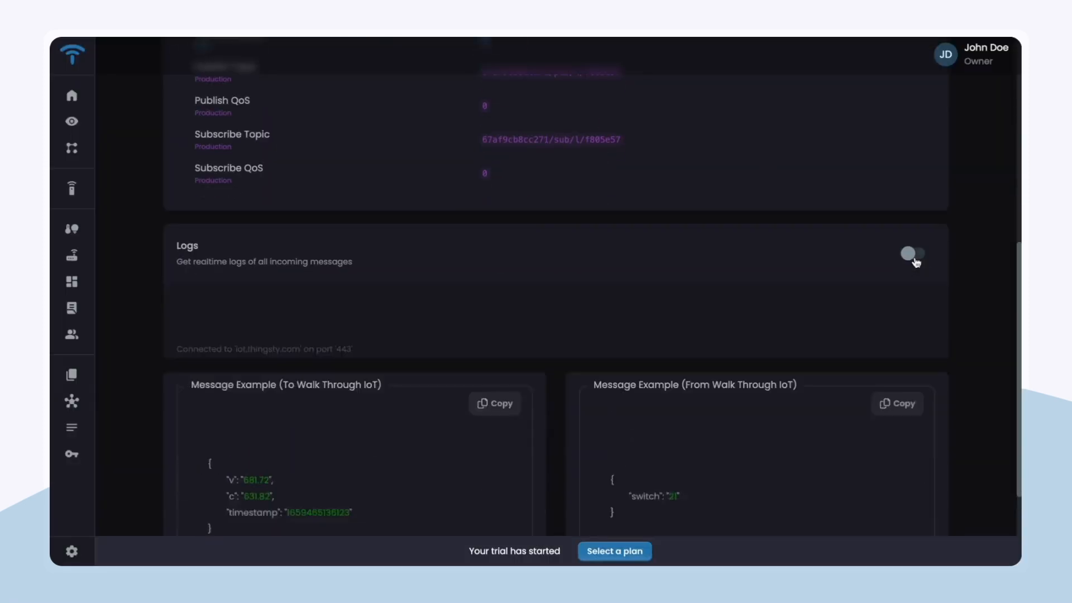
pyautogui.scroll(-4, 833, 366)
pyautogui.scroll(1, 832, 366)
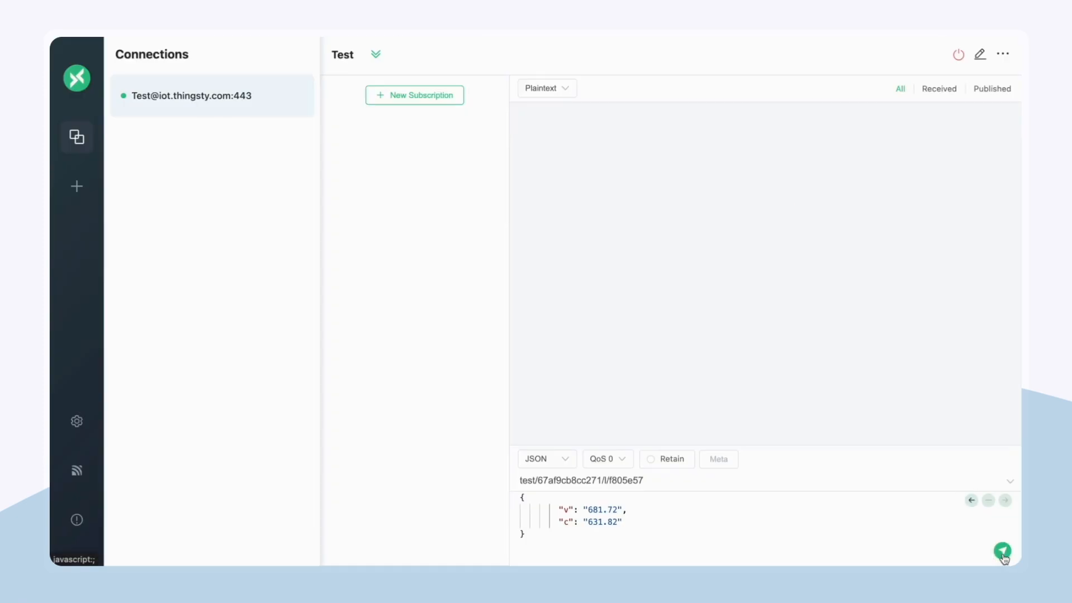
pyautogui.hotkey('ctrl', 'Return')
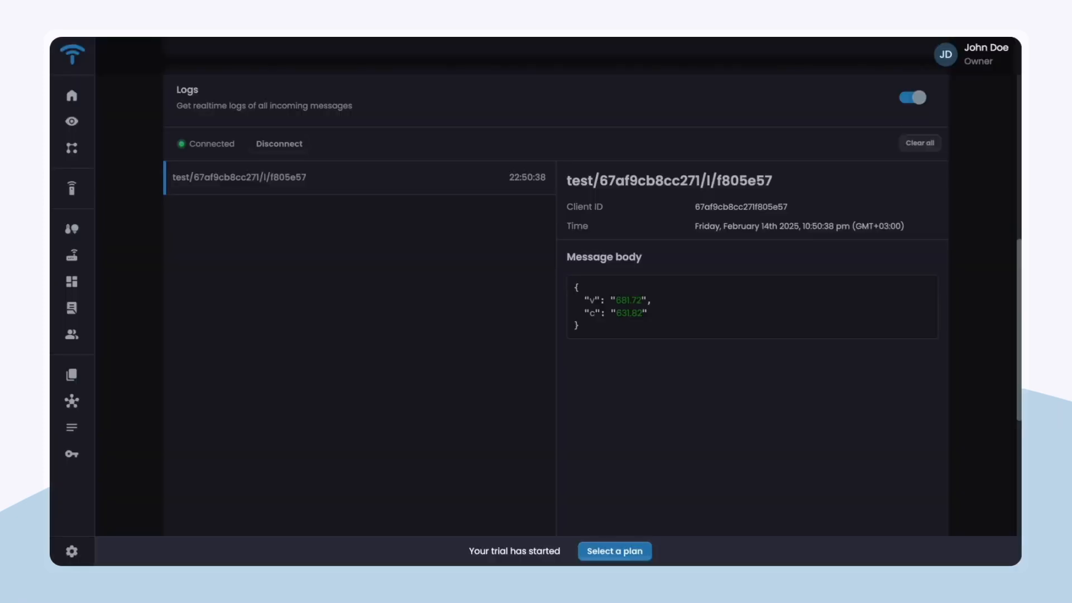
# Publish a message with v 120 and c 10 to the production topic
pyautogui.scroll(5, 651, 173)
pyautogui.click(588, 272)
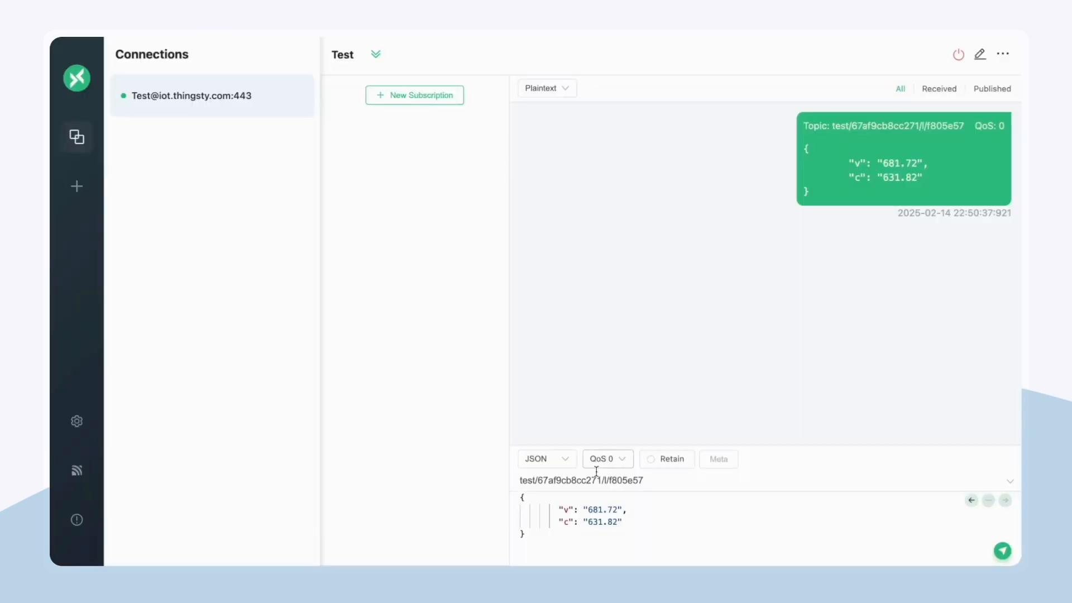
pyautogui.click(596, 479)
pyautogui.hotkey('ctrl', 'a')
pyautogui.hotkey('ctrl', 'v')
pyautogui.moveTo(587, 510)
pyautogui.mouseDown()
pyautogui.moveTo(621, 509)
pyautogui.moveTo(586, 522)
pyautogui.mouseUp()
pyautogui.write('1')
pyautogui.write('10')
pyautogui.click(1003, 551)
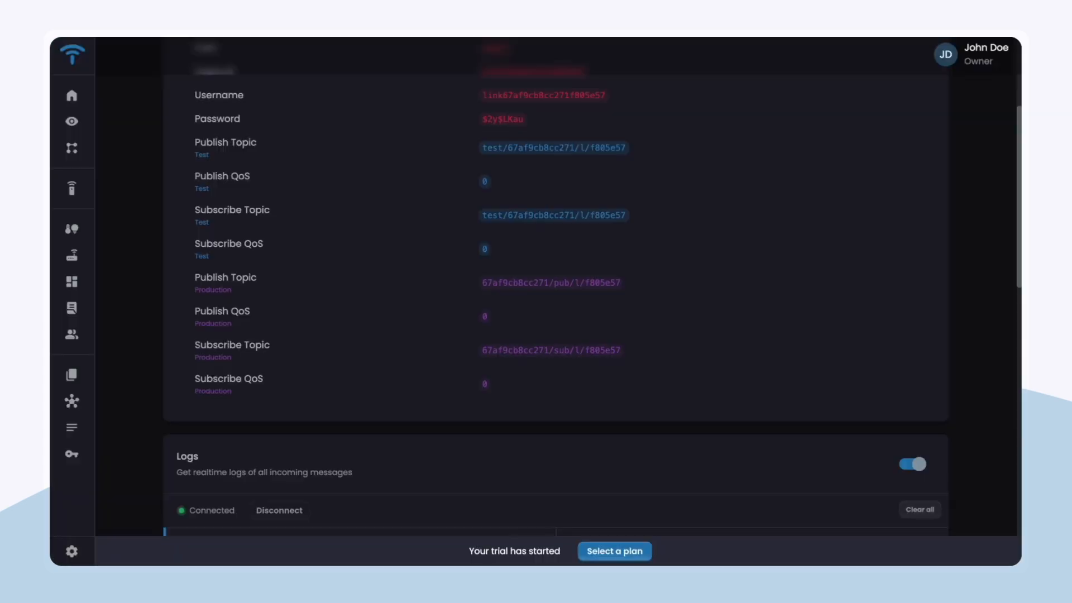
pyautogui.scroll(2, 200, 153)
pyautogui.scroll(-10, 200, 153)
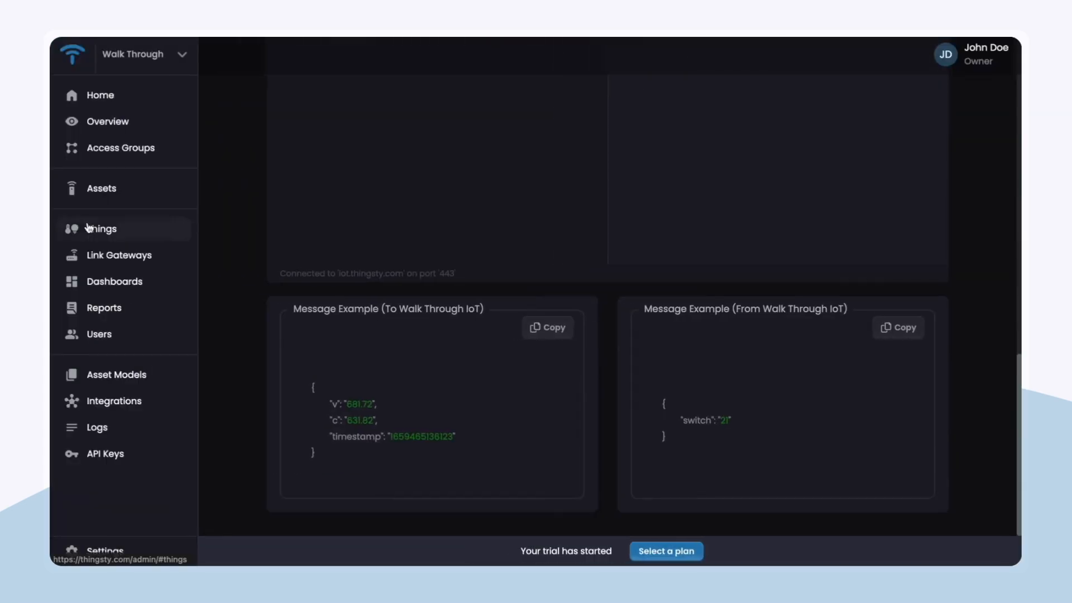
# Return to Demo Thing's details from the things list, then bring up the sidebar toward Dashboards
pyautogui.click(88, 226)
pyautogui.click(234, 218)
pyautogui.scroll(-4, 504, 253)
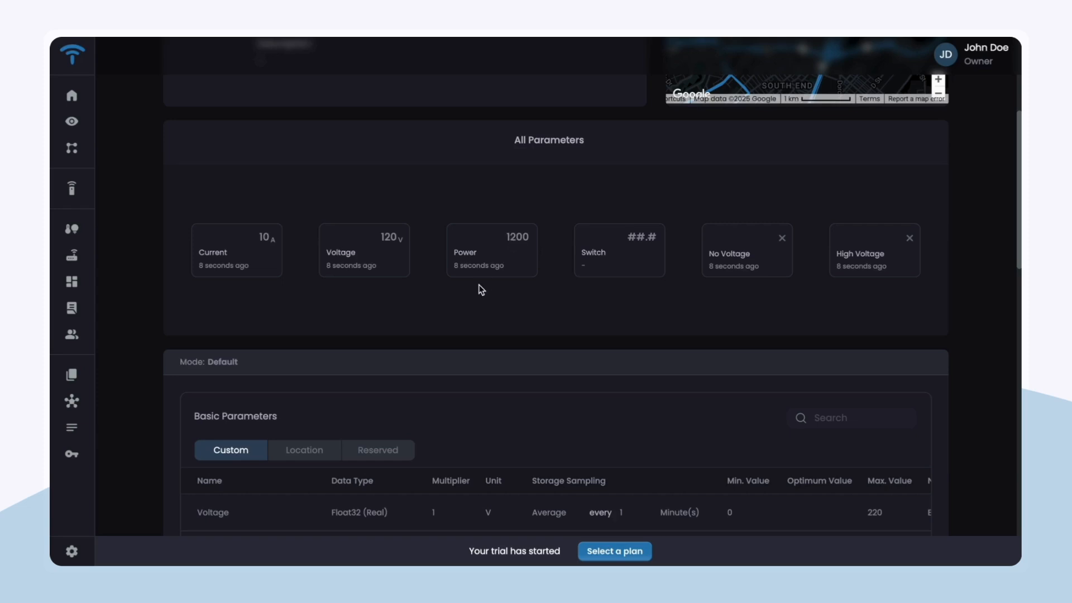
pyautogui.moveTo(76, 256)
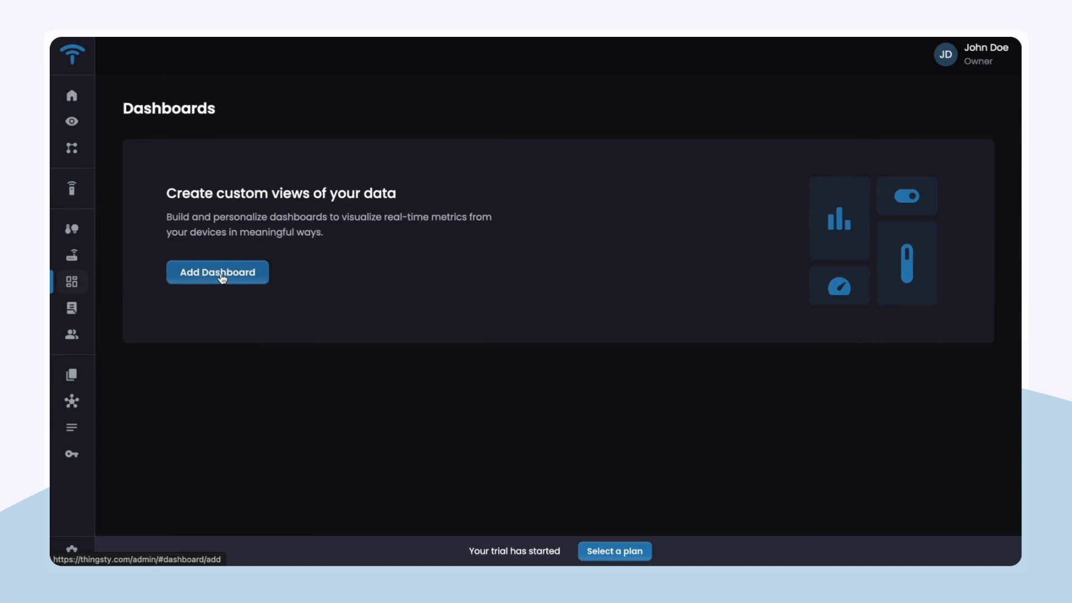
# Create and save a new dashboard shared with Demo Group
pyautogui.click(222, 277)
pyautogui.click(259, 168)
pyautogui.write('Dashboard')
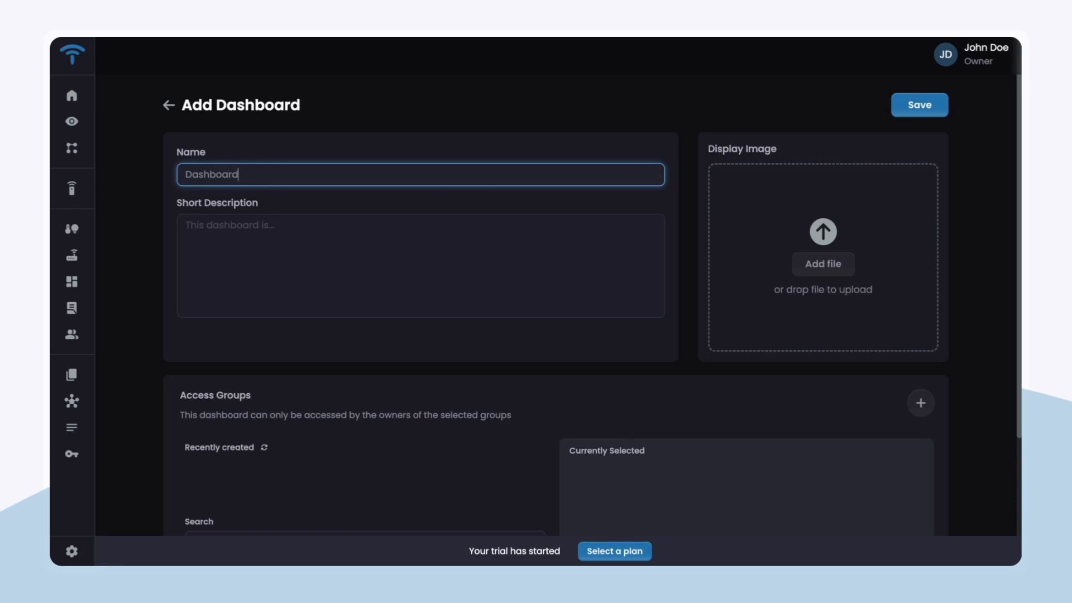
pyautogui.click(264, 448)
pyautogui.scroll(-2, 240, 424)
pyautogui.click(240, 392)
pyautogui.click(918, 532)
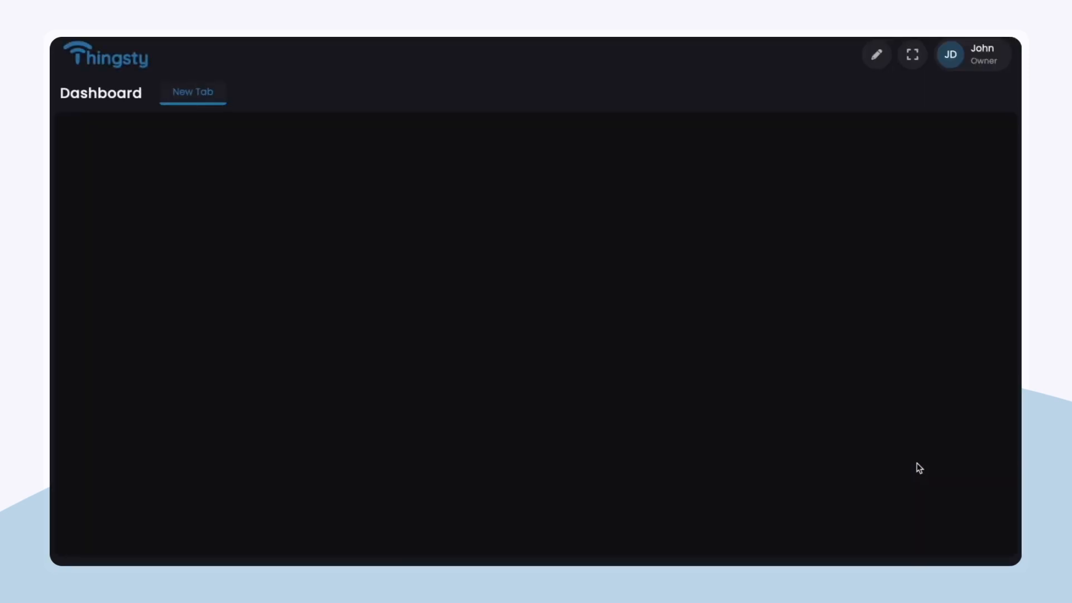
# Add readout, Switch, Light and Line chart widgets, widening the Light and enlarging the chart
pyautogui.click(877, 54)
pyautogui.click(916, 195)
pyautogui.moveTo(961, 297); pyautogui.dragTo(734, 293)
pyautogui.moveTo(960, 297); pyautogui.dragTo(734, 293)
pyautogui.scroll(-1, 877, 425)
pyautogui.moveTo(877, 479); pyautogui.dragTo(720, 315)
pyautogui.scroll(-5, 881, 472)
pyautogui.scroll(-6, 888, 476)
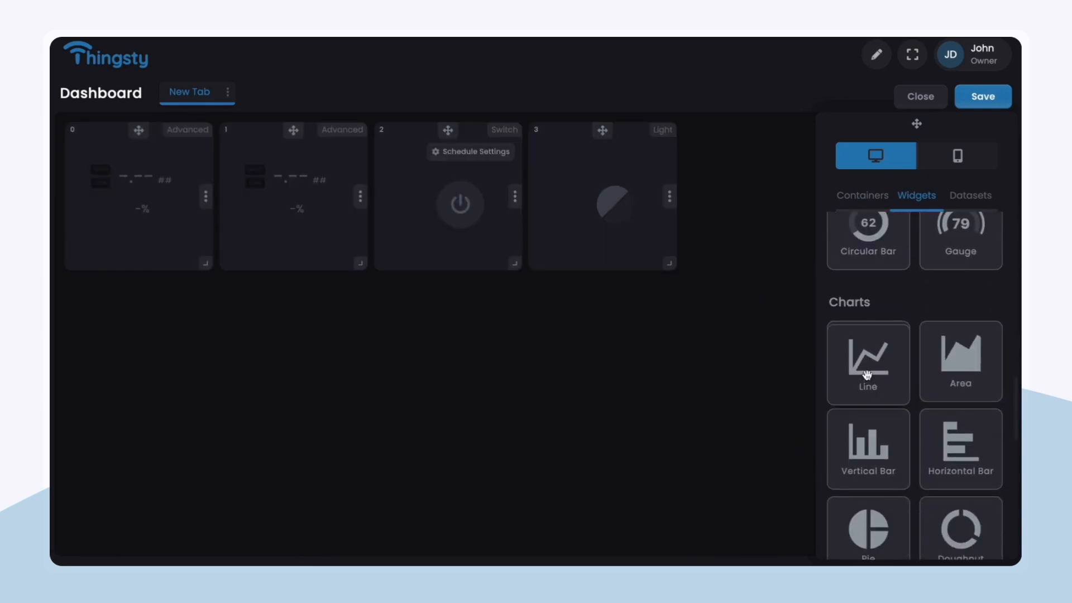
pyautogui.moveTo(862, 374); pyautogui.dragTo(754, 158)
pyautogui.moveTo(675, 225); pyautogui.dragTo(812, 225)
pyautogui.moveTo(205, 418); pyautogui.dragTo(503, 500)
# Title the chart Power and attach the Power, Switch, High Voltage, Current and Voltage datasets
pyautogui.click(503, 393)
pyautogui.write('Power')
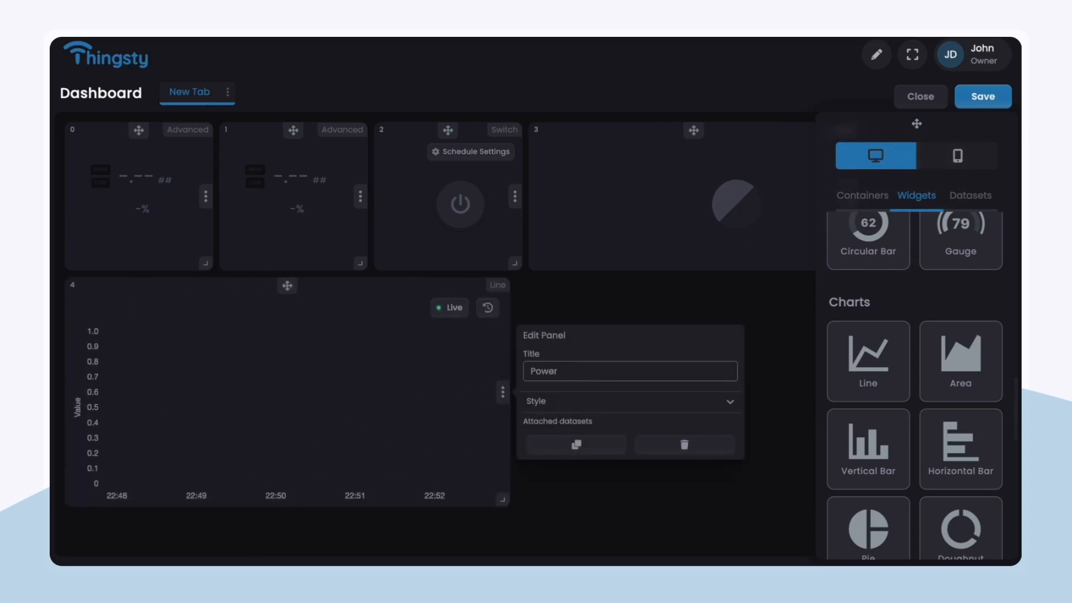
pyautogui.click(593, 313)
pyautogui.click(970, 195)
pyautogui.moveTo(880, 289); pyautogui.dragTo(391, 358)
pyautogui.moveTo(860, 380); pyautogui.dragTo(448, 222)
pyautogui.moveTo(890, 327); pyautogui.dragTo(687, 215)
pyautogui.moveTo(855, 343); pyautogui.dragTo(115, 230)
pyautogui.moveTo(871, 362); pyautogui.dragTo(293, 201)
# Check the High Voltage light's dataset settings and close them unchanged
pyautogui.moveTo(867, 112); pyautogui.dragTo(831, 269)
pyautogui.click(851, 199)
pyautogui.click(725, 233)
pyautogui.click(574, 269)
pyautogui.click(583, 240)
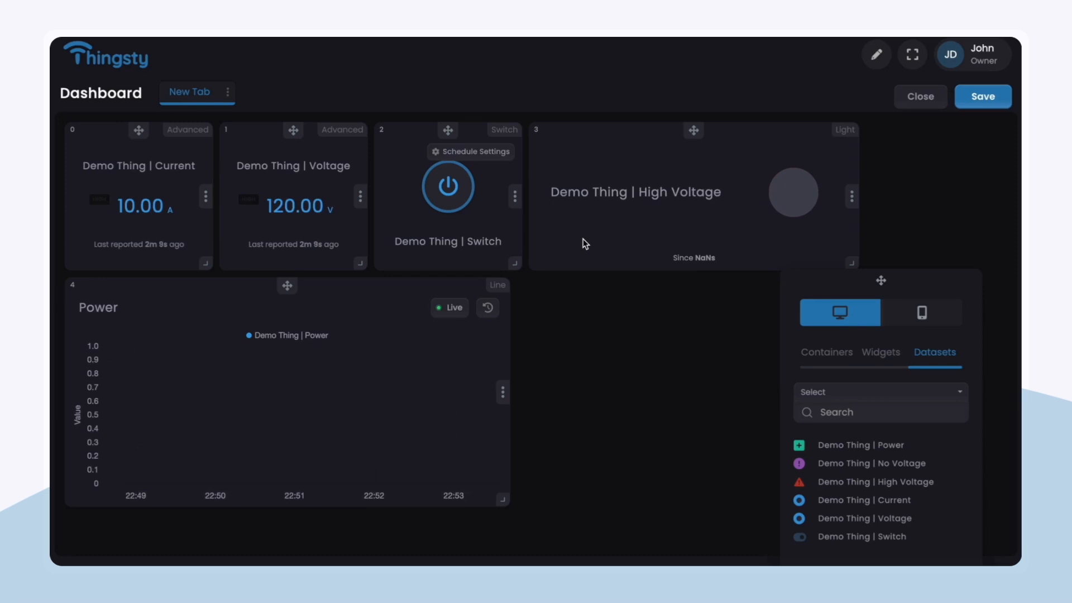
# Save the dashboard and publish a v 280 reading from MQTTX
pyautogui.click(982, 98)
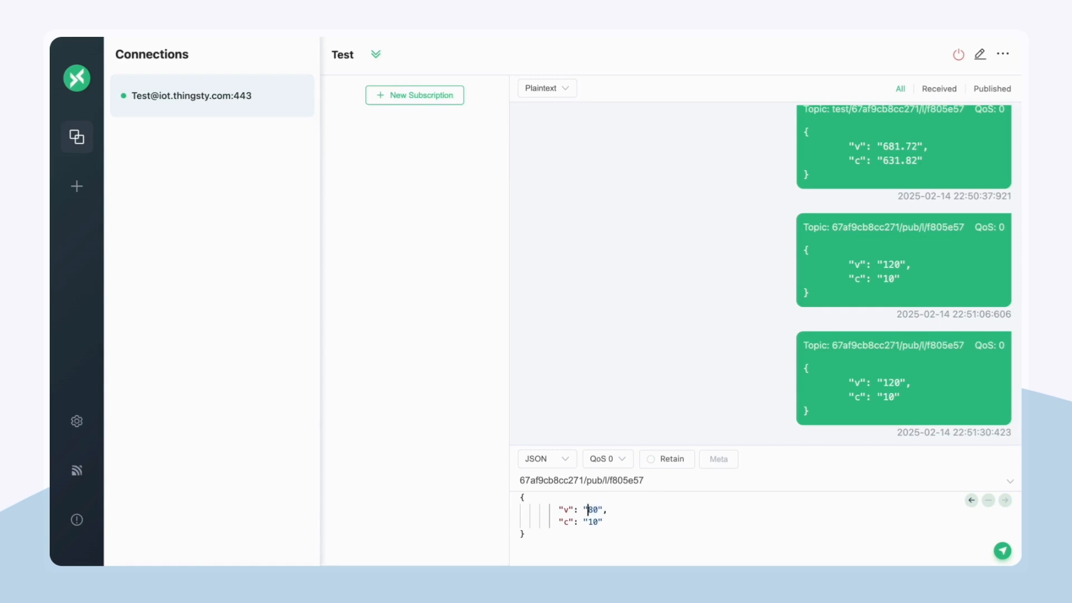
pyautogui.click(1002, 550)
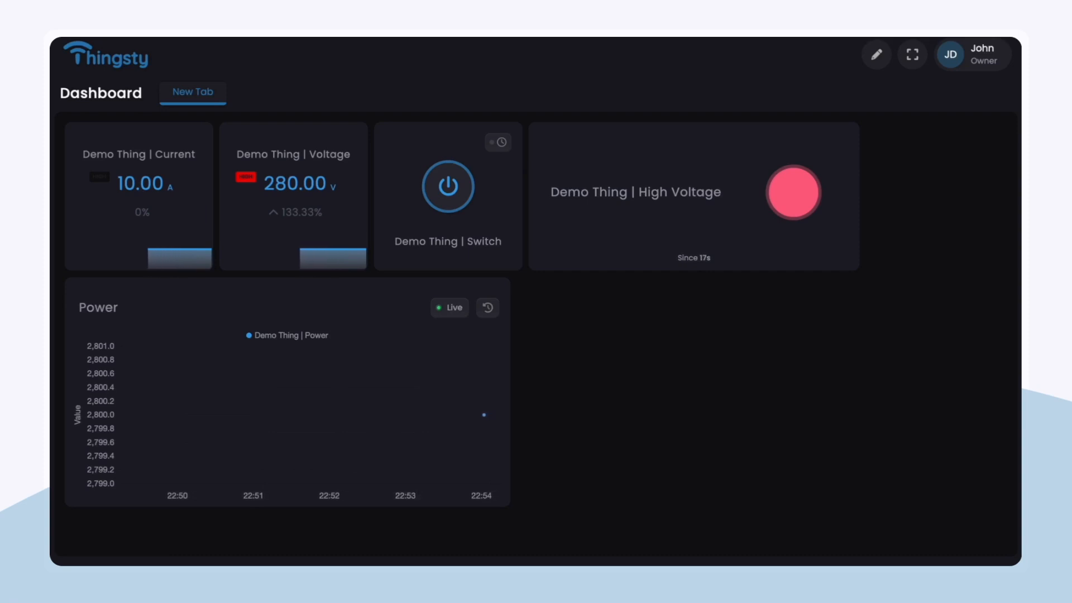
# In the mobile layout, put Current and Voltage side by side, enlarge Power, and save
pyautogui.click(876, 54)
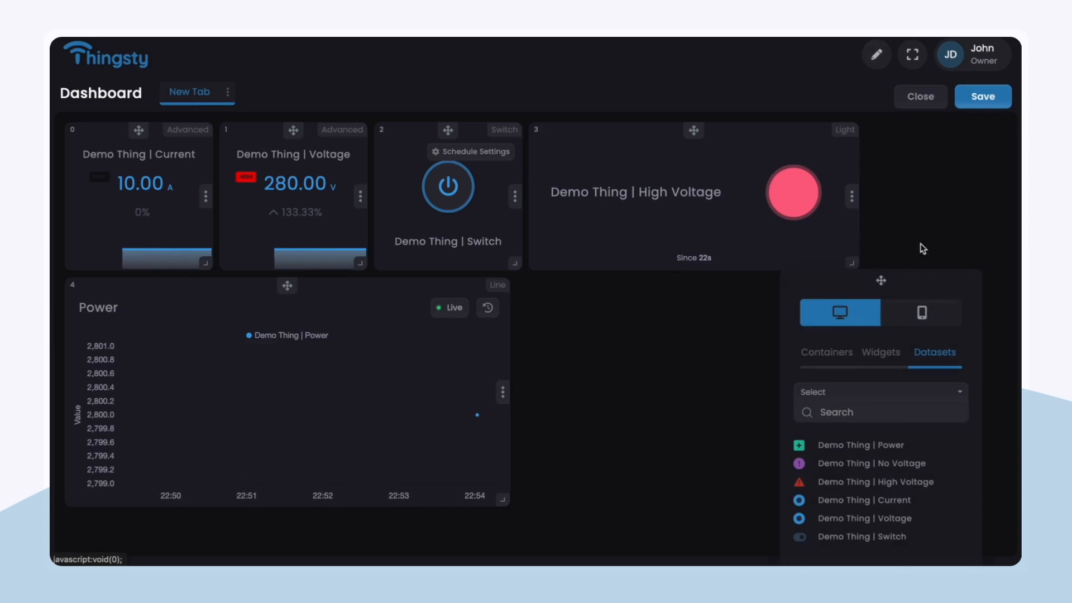
pyautogui.click(905, 203)
pyautogui.click(949, 165)
pyautogui.moveTo(646, 352); pyautogui.dragTo(535, 352)
pyautogui.moveTo(644, 231); pyautogui.dragTo(535, 232)
pyautogui.moveTo(537, 337); pyautogui.dragTo(531, 338)
pyautogui.scroll(-2, 563, 446)
pyautogui.moveTo(639, 517); pyautogui.dragTo(638, 550)
pyautogui.scroll(-1, 564, 486)
pyautogui.scroll(3, 547, 495)
pyautogui.click(982, 97)
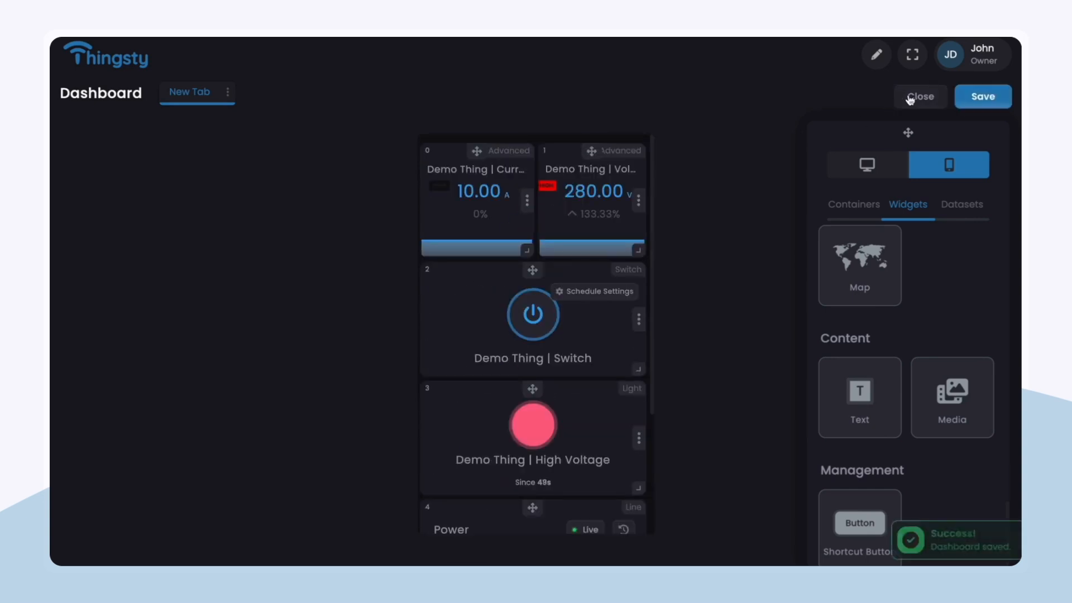
pyautogui.click(910, 98)
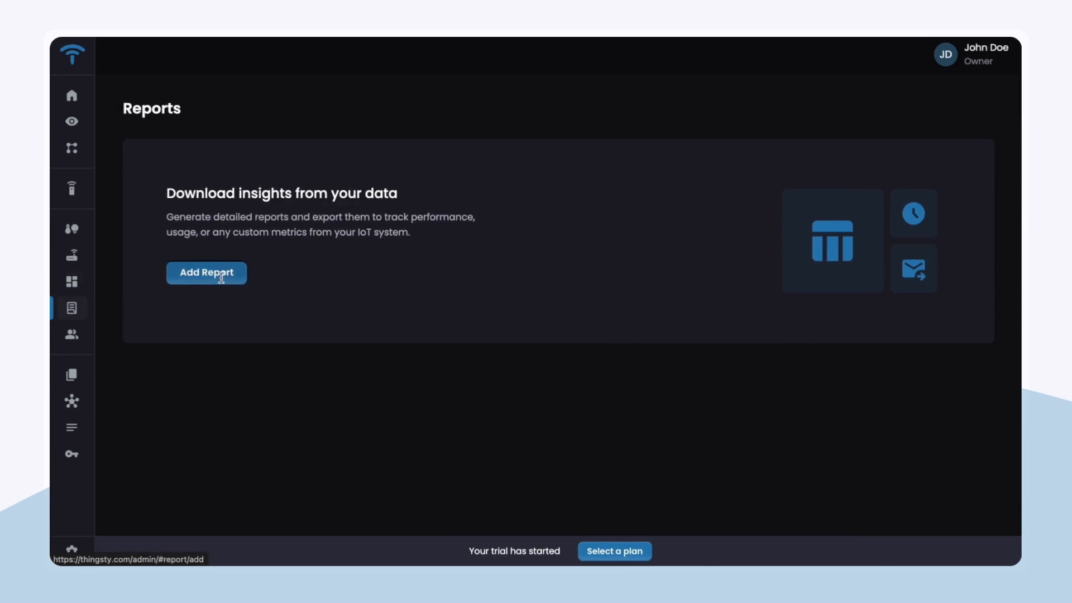
# Create and save a report named 'Report' on Demo Thing, shared with Demo Group
pyautogui.click(221, 277)
pyautogui.click(266, 174)
pyautogui.write('Report')
pyautogui.click(345, 441)
pyautogui.write('demo')
pyautogui.click(350, 409)
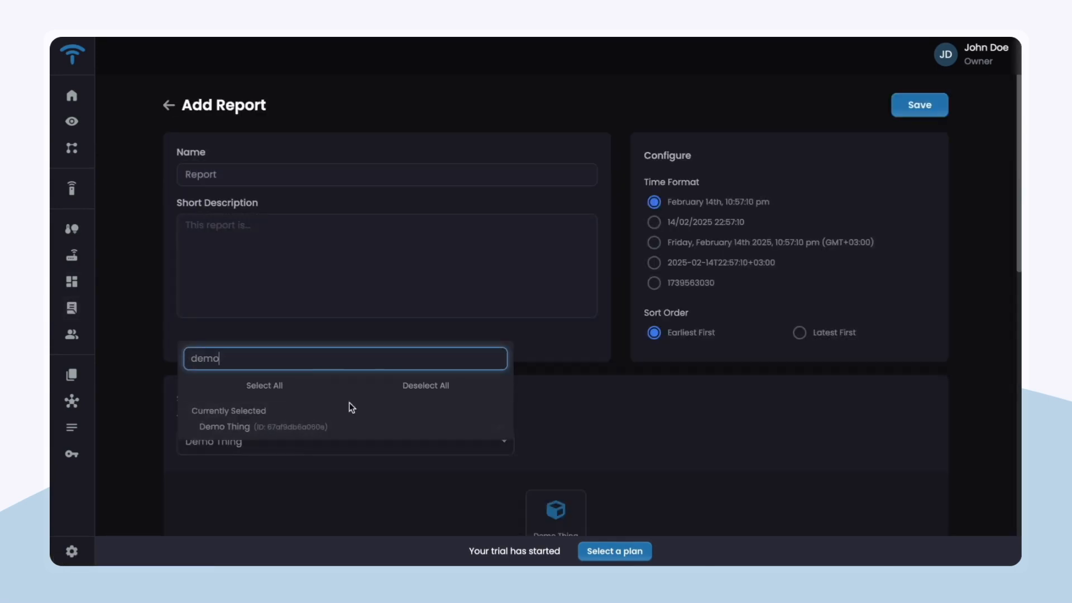
pyautogui.click(531, 425)
pyautogui.scroll(-7, 531, 424)
pyautogui.click(527, 237)
pyautogui.click(528, 205)
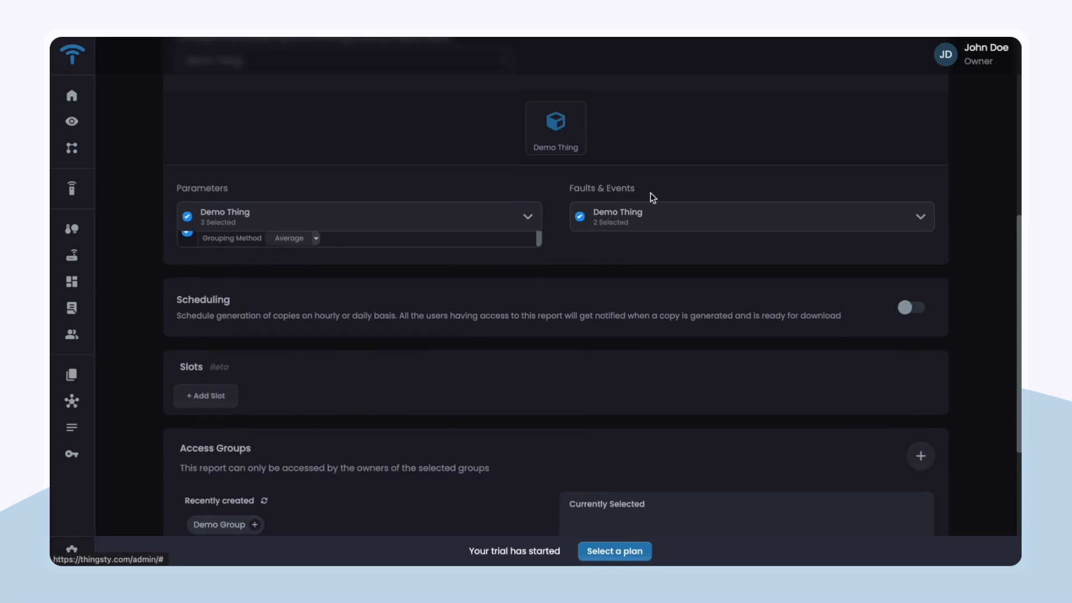
pyautogui.click(917, 208)
pyautogui.click(918, 210)
pyautogui.scroll(-3, 700, 389)
pyautogui.click(254, 380)
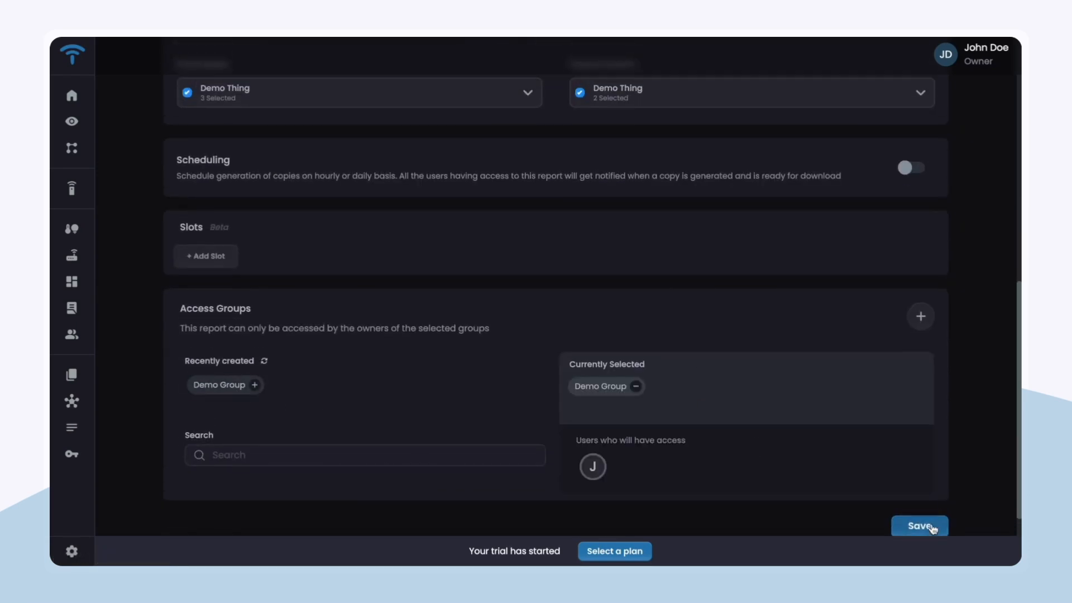
pyautogui.click(920, 525)
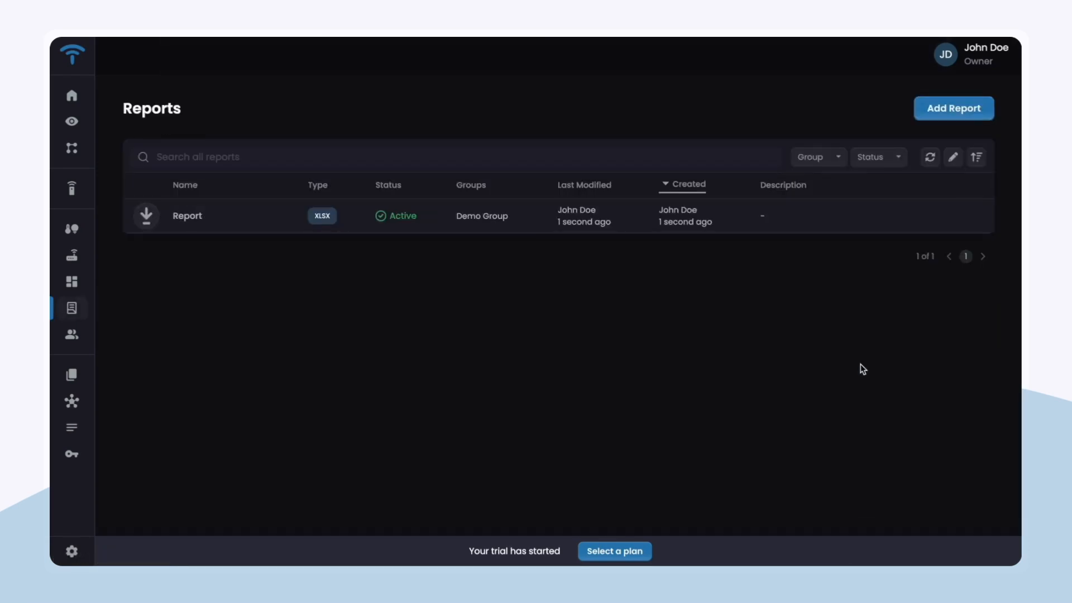
# Generate a new XLSX copy of the report
pyautogui.click(147, 214)
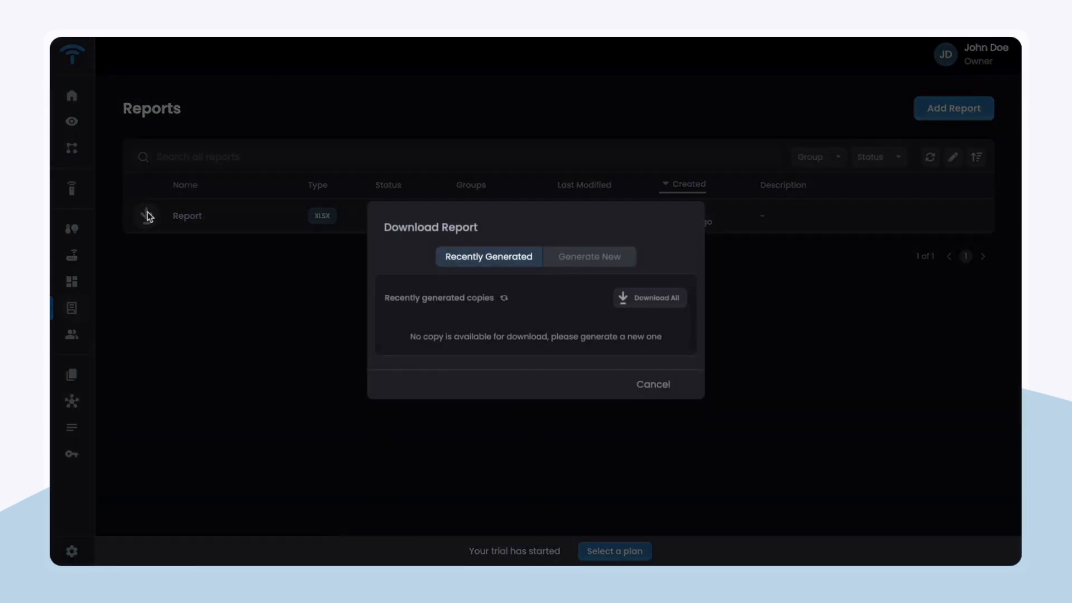
pyautogui.click(564, 270)
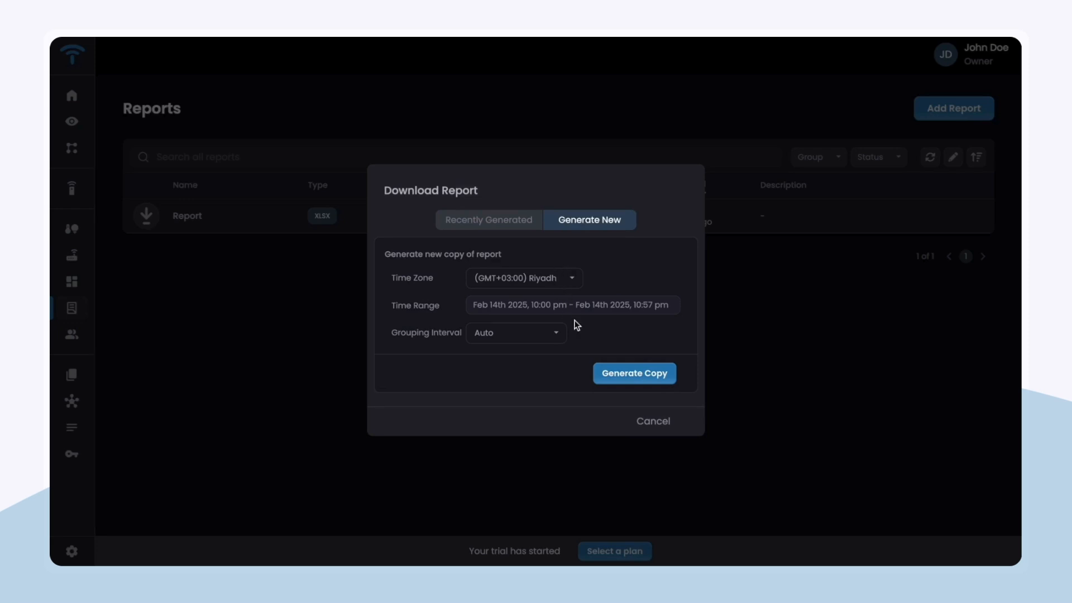
pyautogui.click(613, 376)
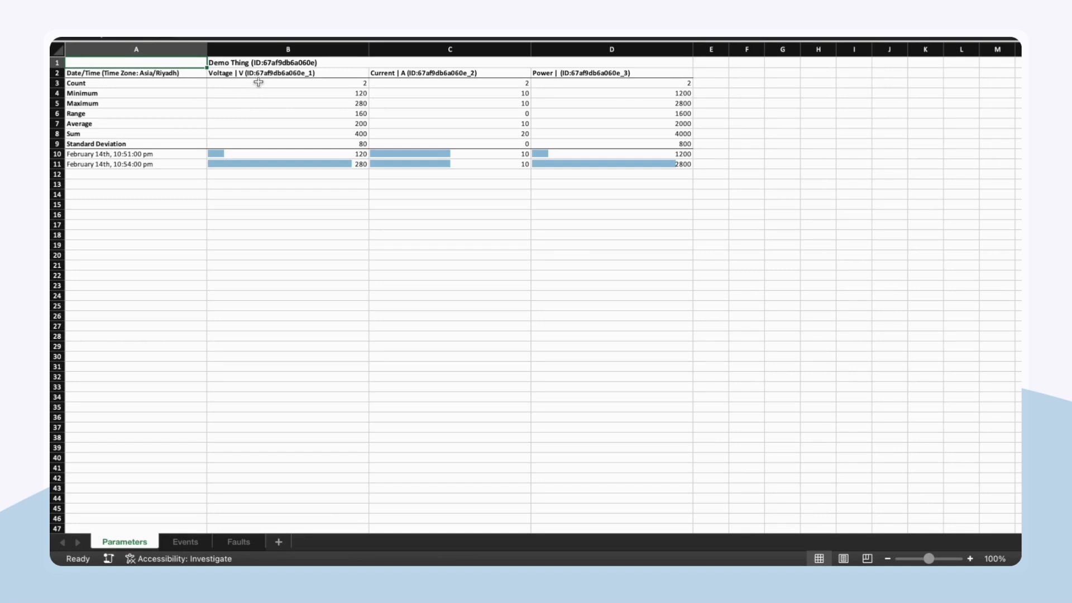
# Select B3:D12 in Excel to see the readings' sum in the status bar
pyautogui.moveTo(251, 83); pyautogui.dragTo(643, 172)
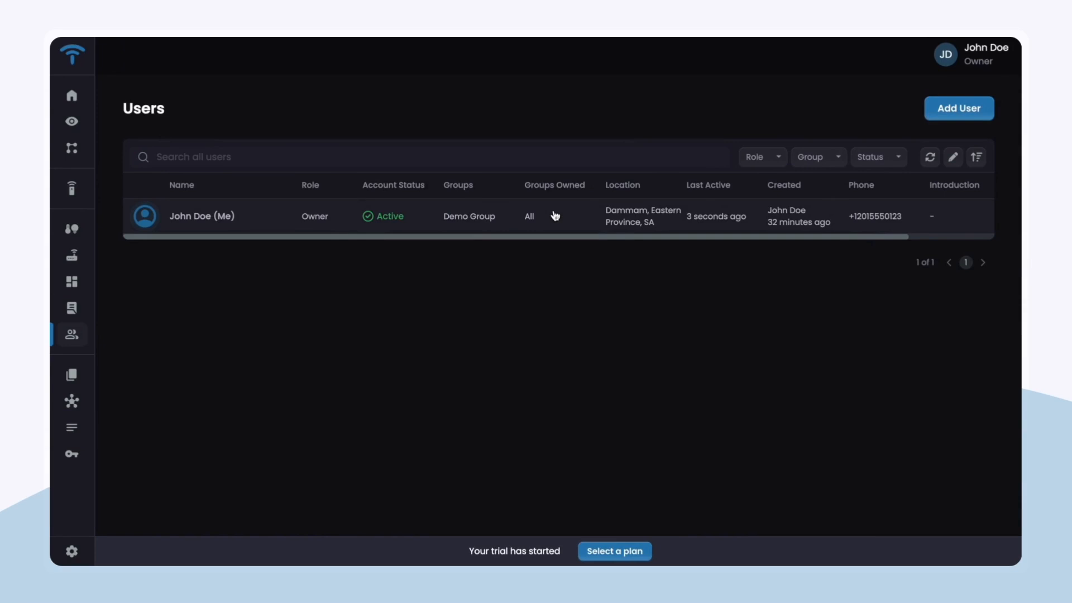
# Start a new user with username 'test', a password, and the name Test Client
pyautogui.click(958, 107)
pyautogui.doubleClick(381, 179)
pyautogui.write('test')
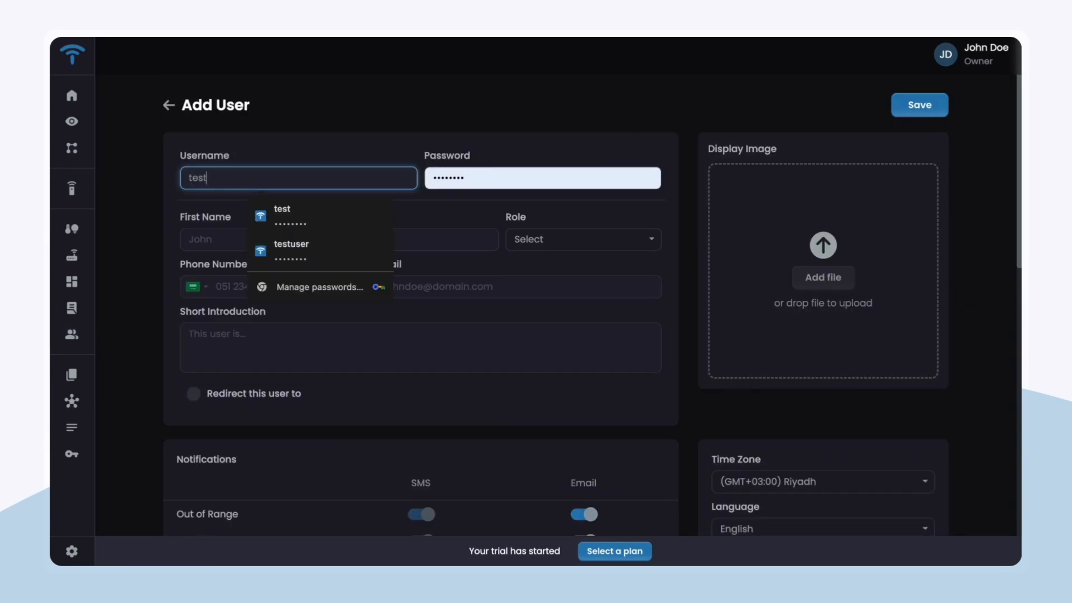
pyautogui.press('Tab')
pyautogui.write('•')
pyautogui.click(249, 244)
pyautogui.write('Test')
pyautogui.press('Tab')
pyautogui.write('C')
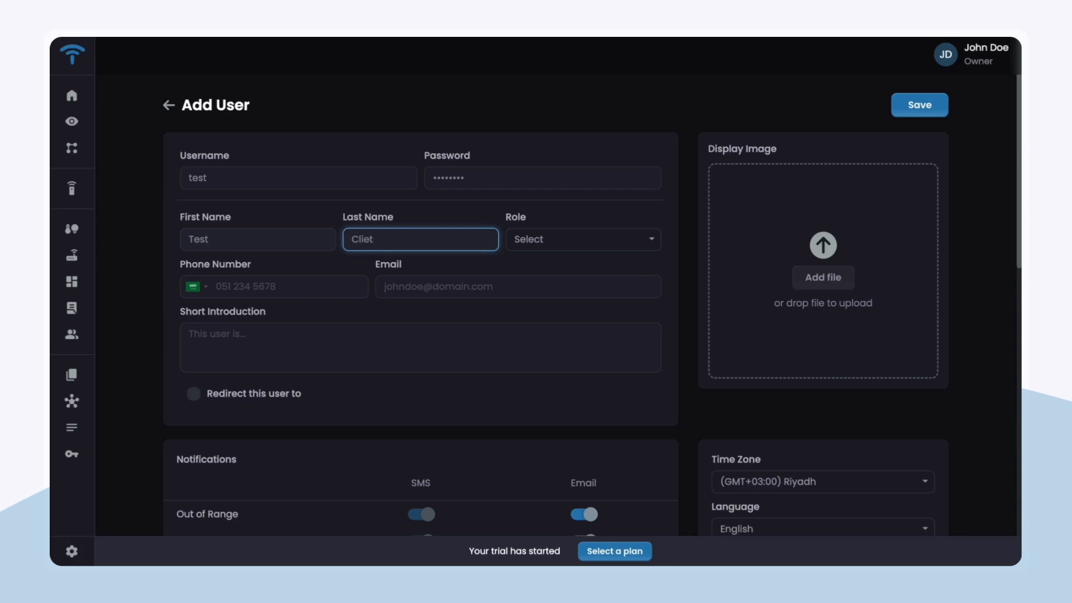
# Give the user the Client role, redirect to Dashboard, and Demo Group access and ownership, then save
pyautogui.click(524, 239)
pyautogui.click(527, 295)
pyautogui.click(194, 394)
pyautogui.click(361, 394)
pyautogui.write('das')
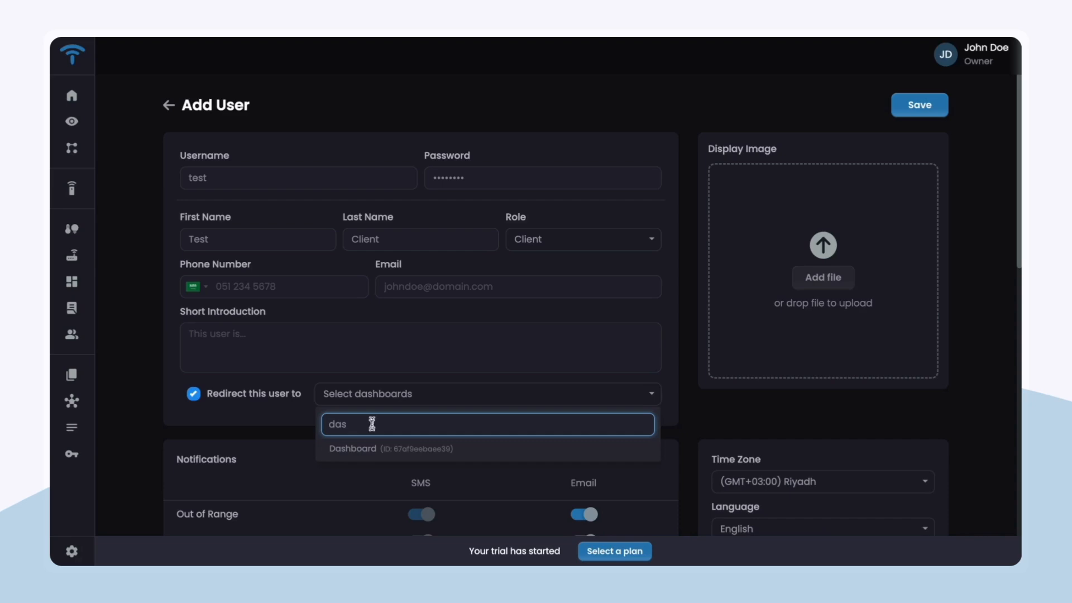
pyautogui.click(358, 453)
pyautogui.scroll(-5, 349, 486)
pyautogui.click(249, 388)
pyautogui.scroll(-4, 249, 388)
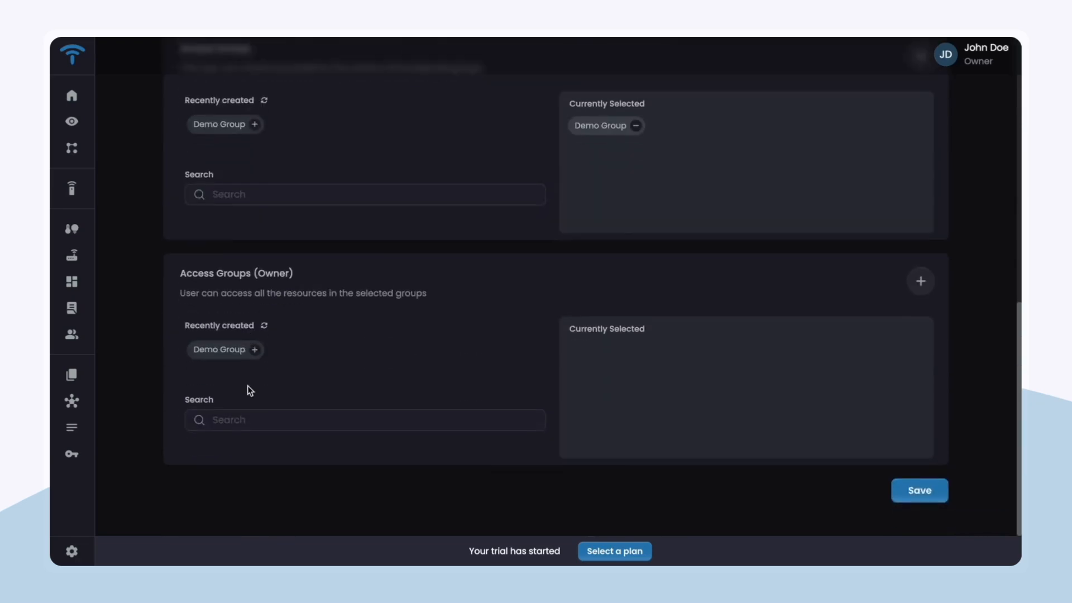
pyautogui.click(231, 397)
pyautogui.scroll(-2, 493, 472)
pyautogui.click(916, 491)
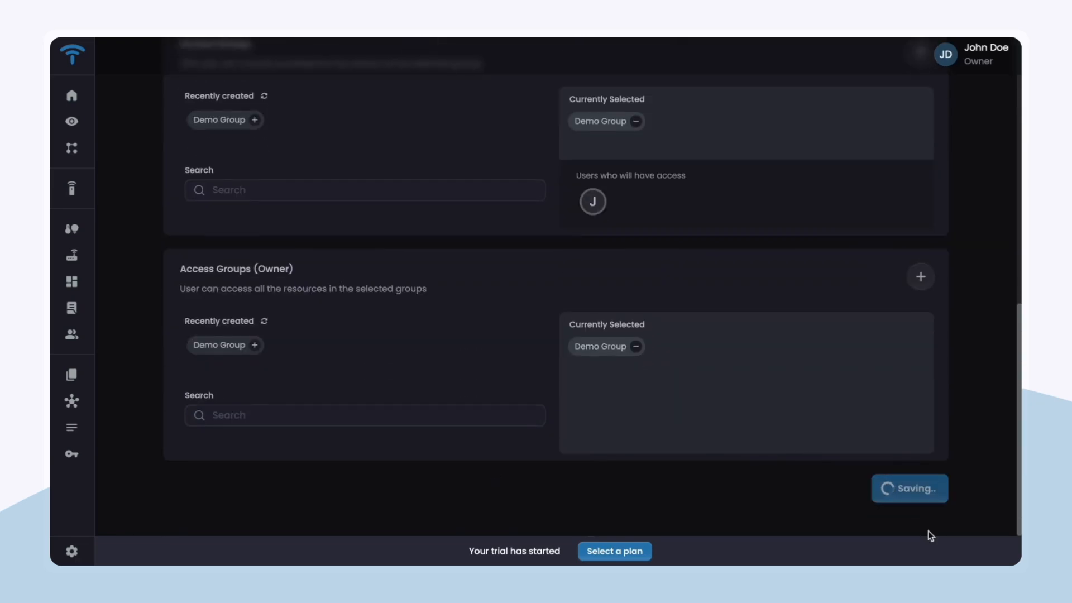